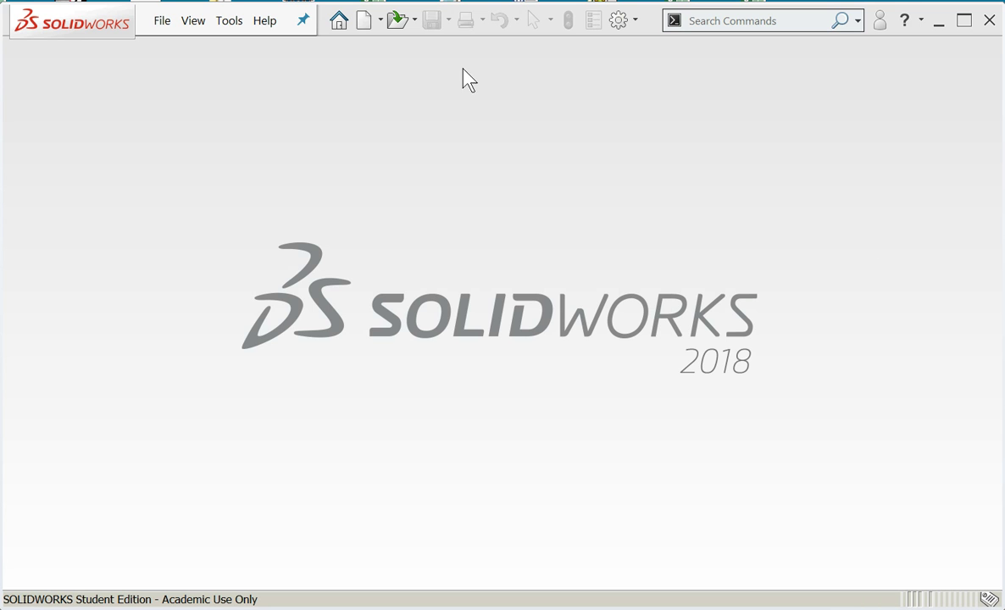
# Step: Create Assem7 from the Tutorial assem template, closing Begin Assembly without inserting any part
pyautogui.click(370, 23)
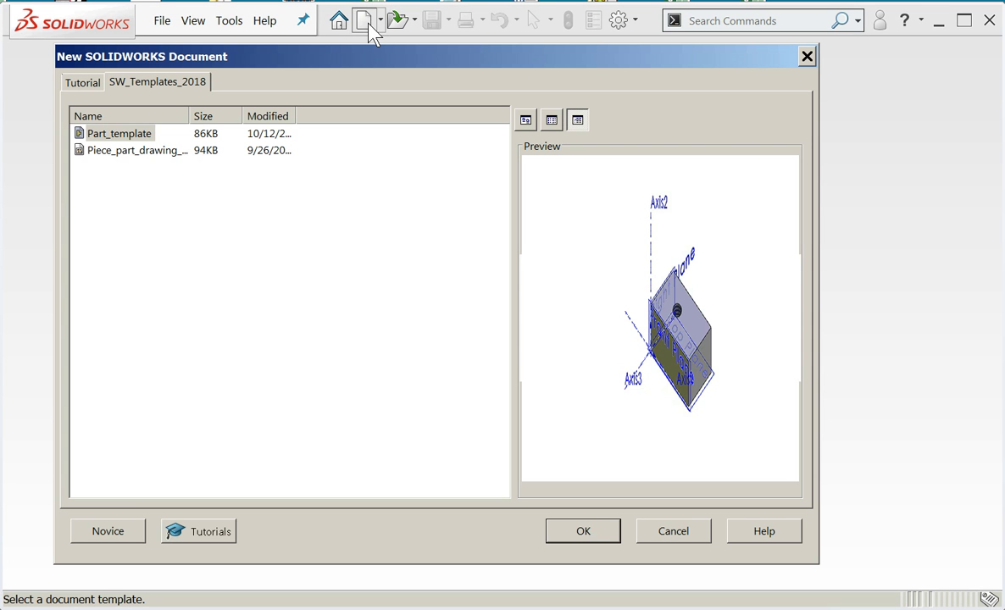
pyautogui.click(88, 83)
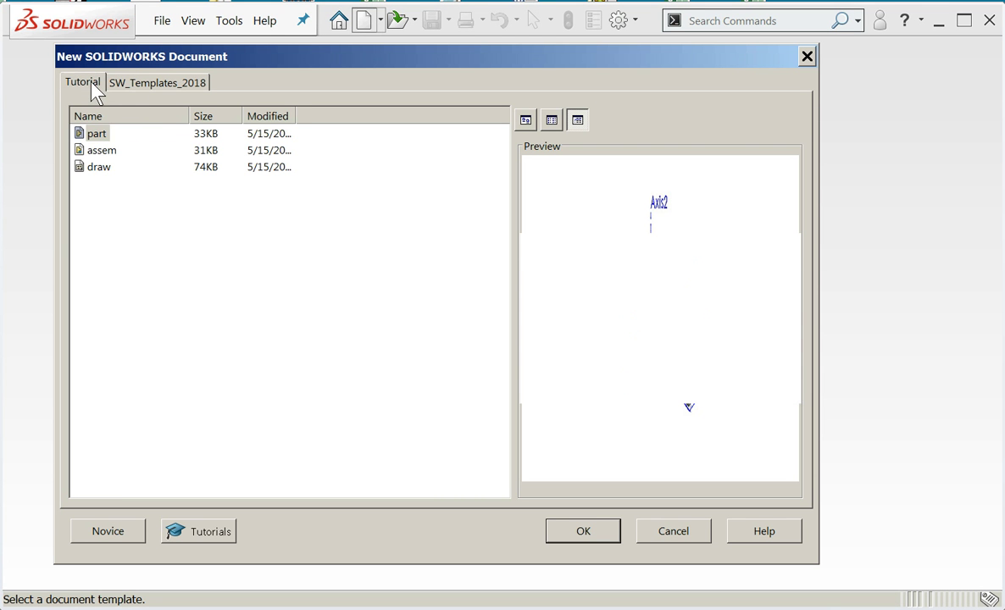
pyautogui.click(108, 154)
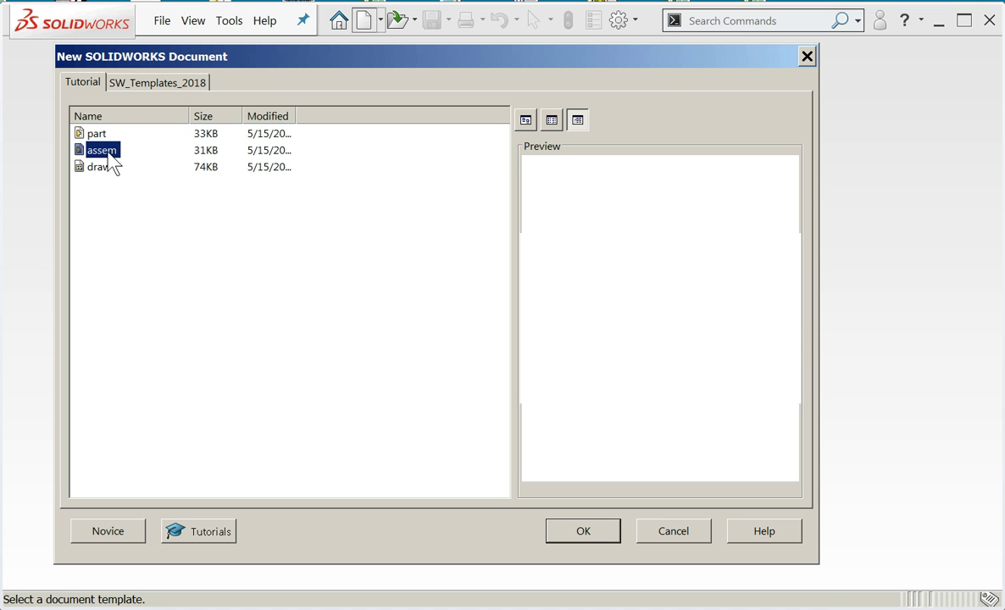
pyautogui.click(587, 541)
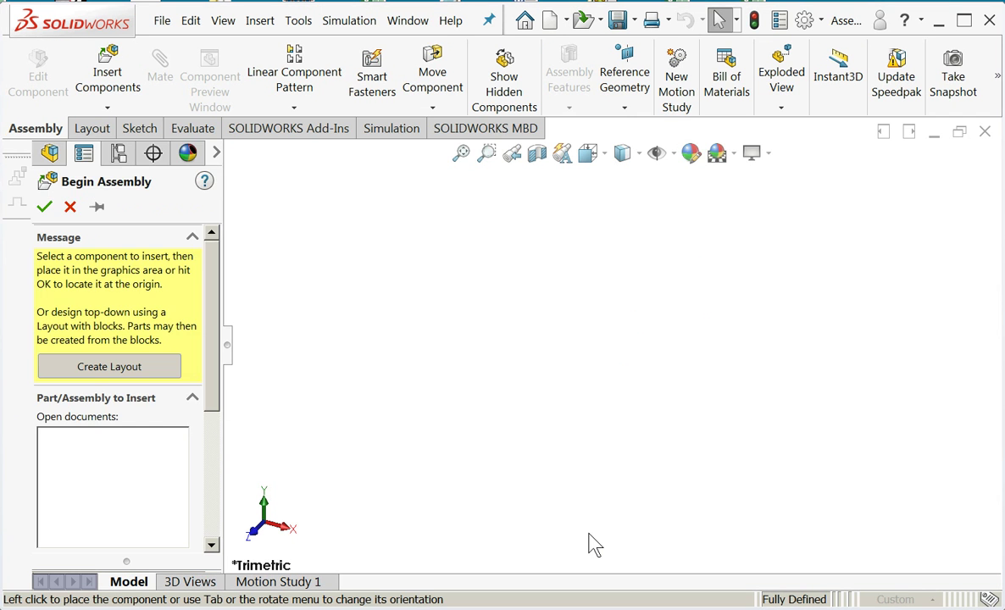
pyautogui.moveTo(359, 24); pyautogui.dragTo(363, 54)
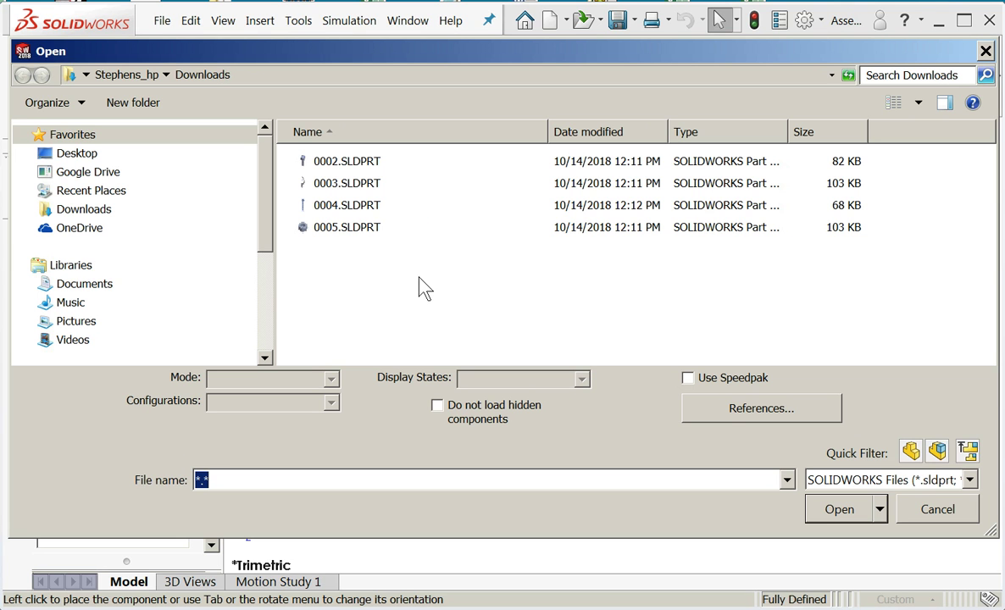
pyautogui.click(938, 510)
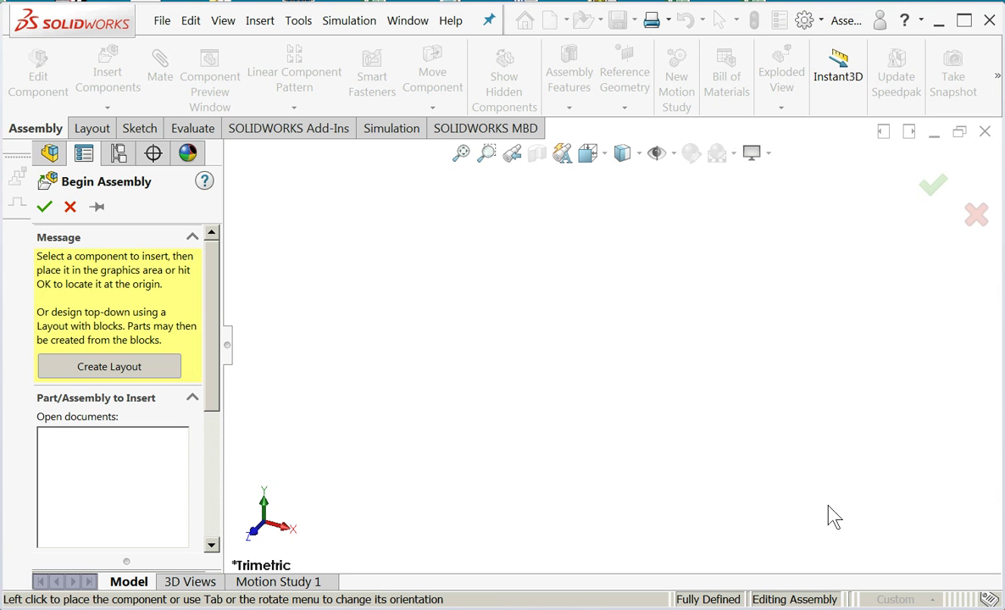
pyautogui.click(75, 205)
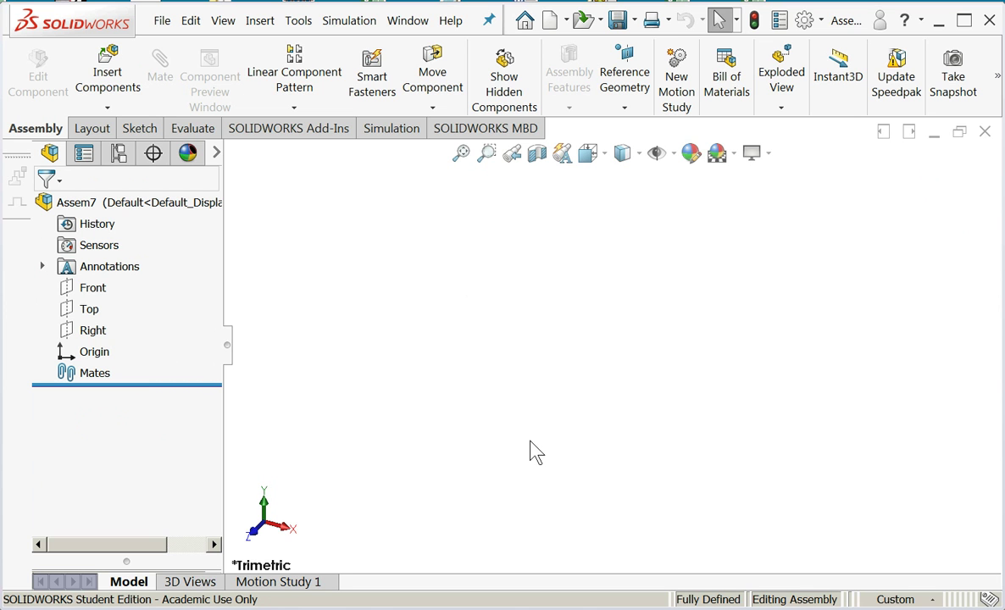
# Step: Show the Front, Top and Right planes from the FeatureManager tree
pyautogui.rightClick(80, 288)
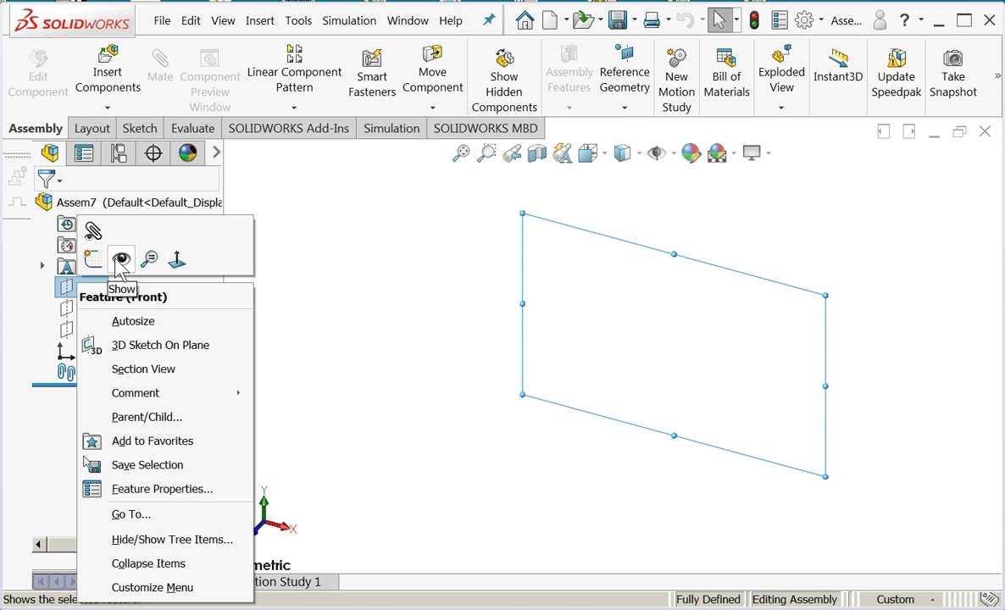
pyautogui.click(121, 265)
pyautogui.rightClick(75, 315)
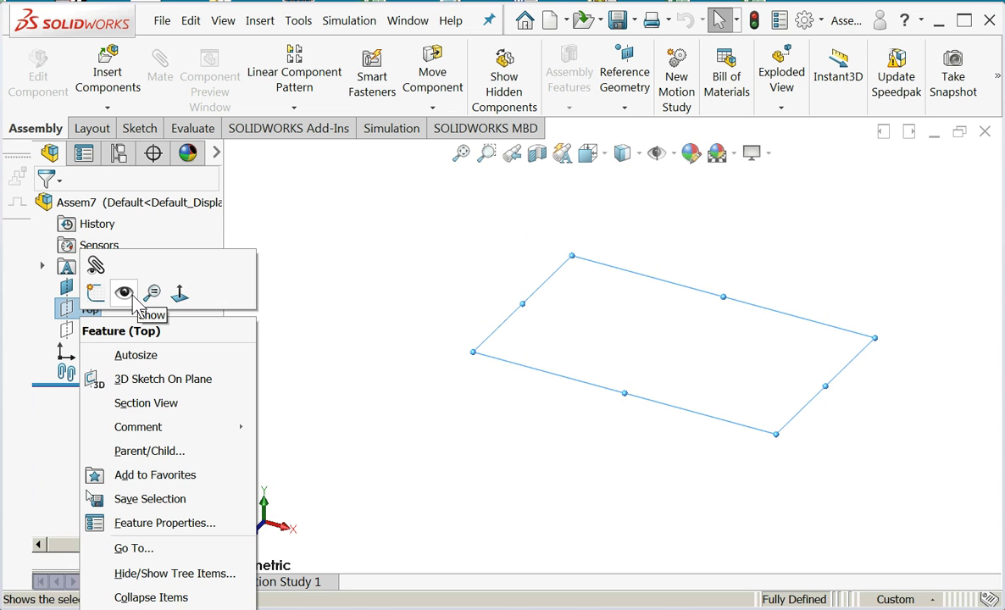
pyautogui.click(132, 297)
pyautogui.rightClick(91, 332)
pyautogui.click(164, 337)
pyautogui.click(330, 361)
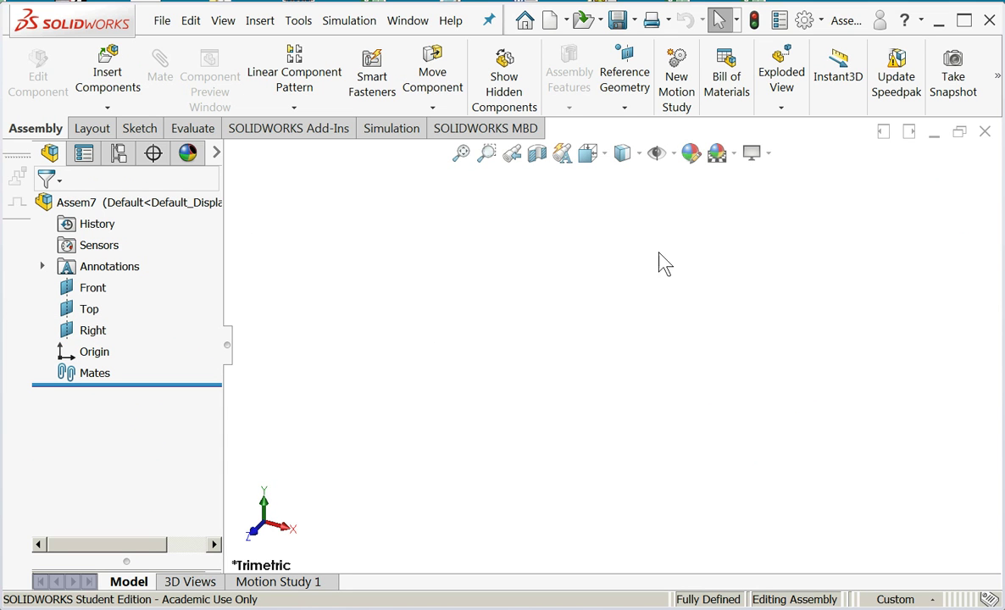
# Step: Turn on display of axes and planes under View > Hide/Show
pyautogui.click(223, 20)
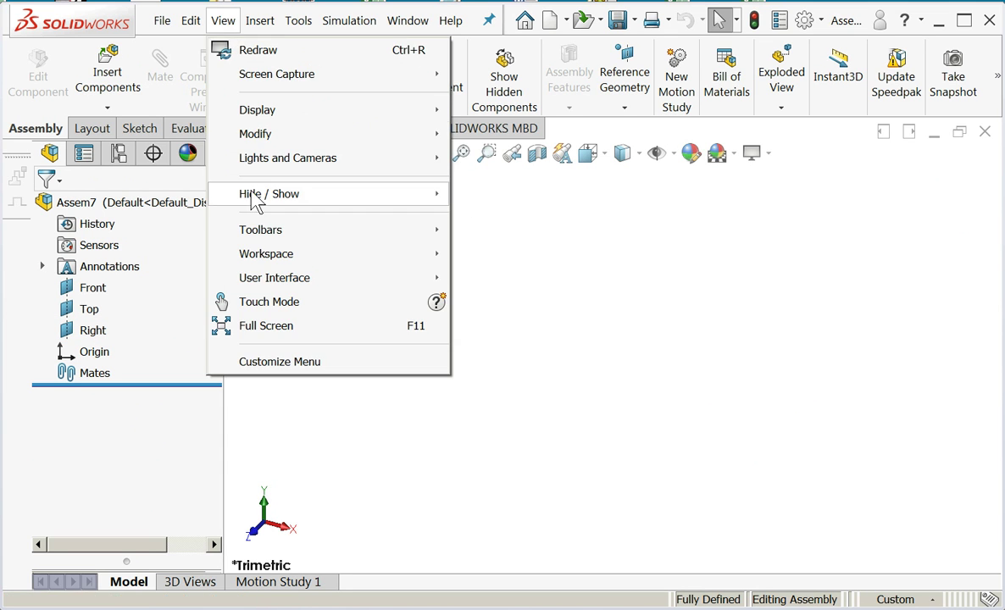
pyautogui.moveTo(254, 202)
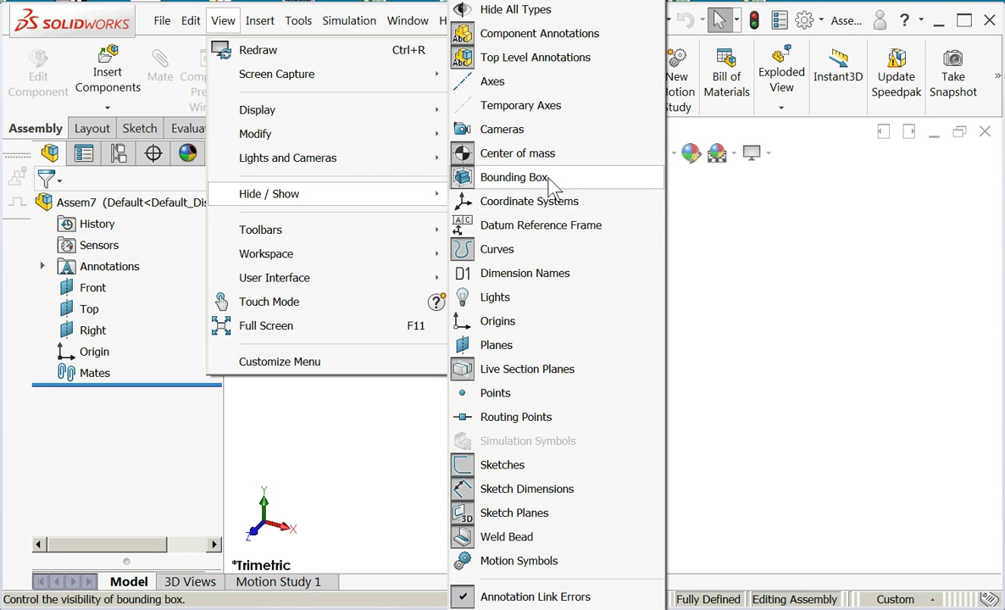
pyautogui.click(559, 85)
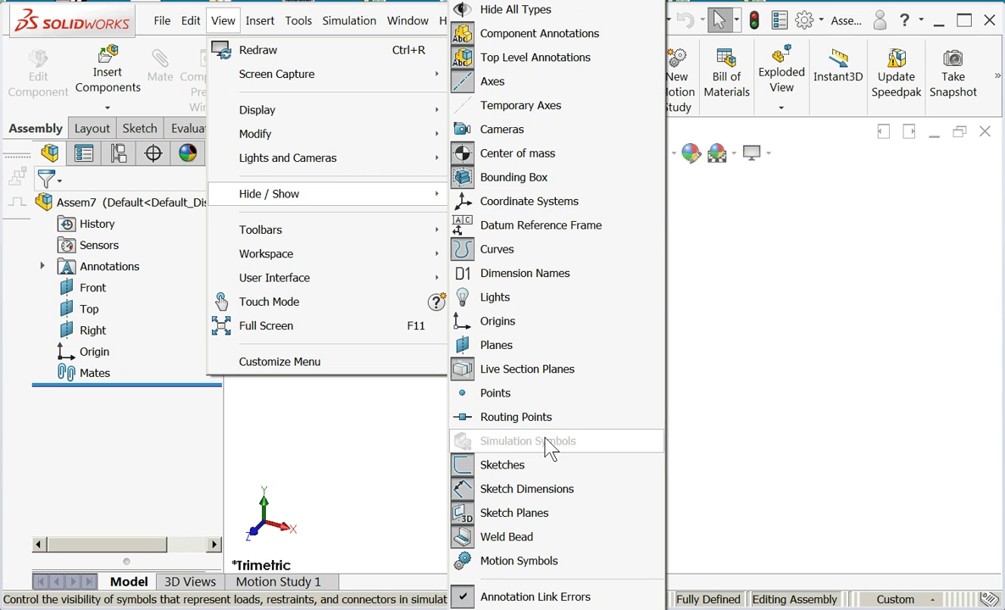
pyautogui.click(542, 347)
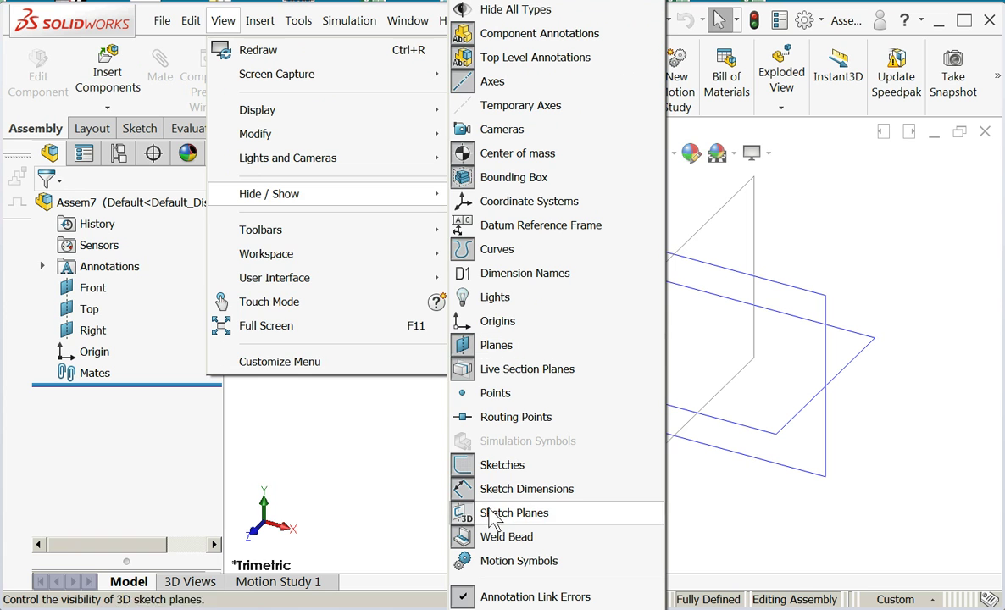
pyautogui.click(310, 442)
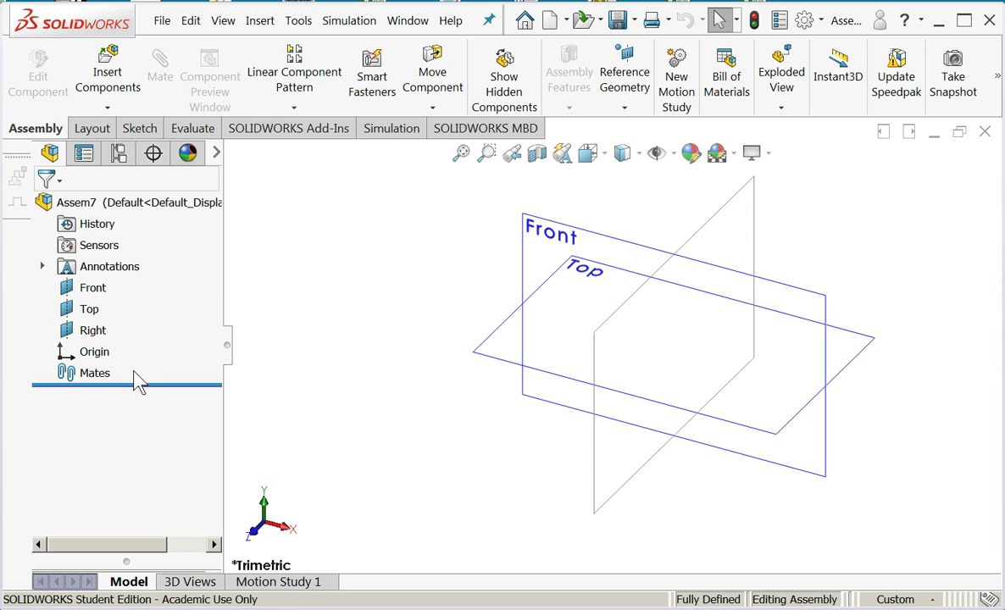
# Step: Create Axis1 at the intersection of the Top and Front planes
pyautogui.click(627, 71)
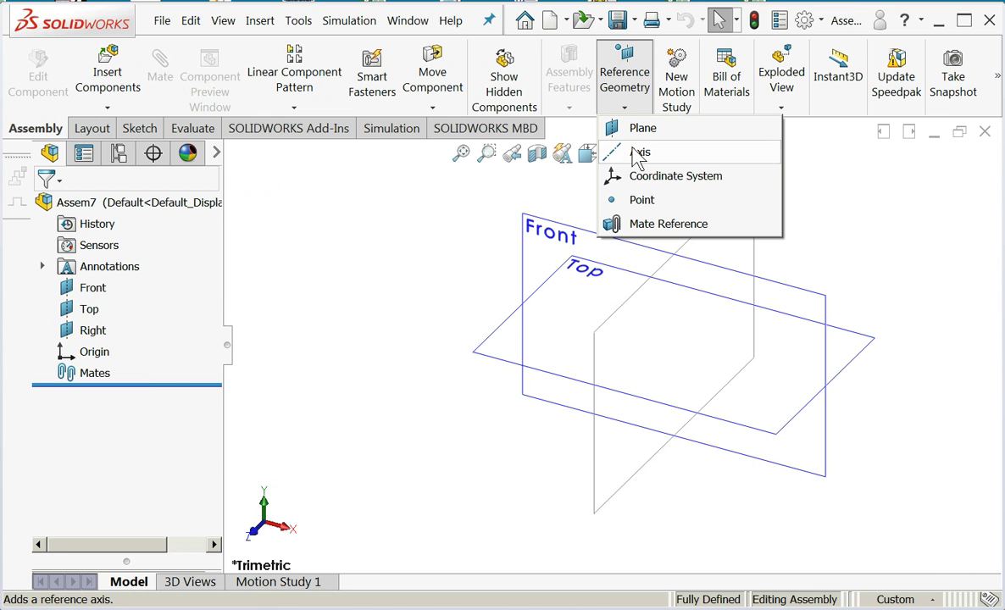
pyautogui.click(637, 159)
pyautogui.click(510, 320)
pyautogui.click(518, 288)
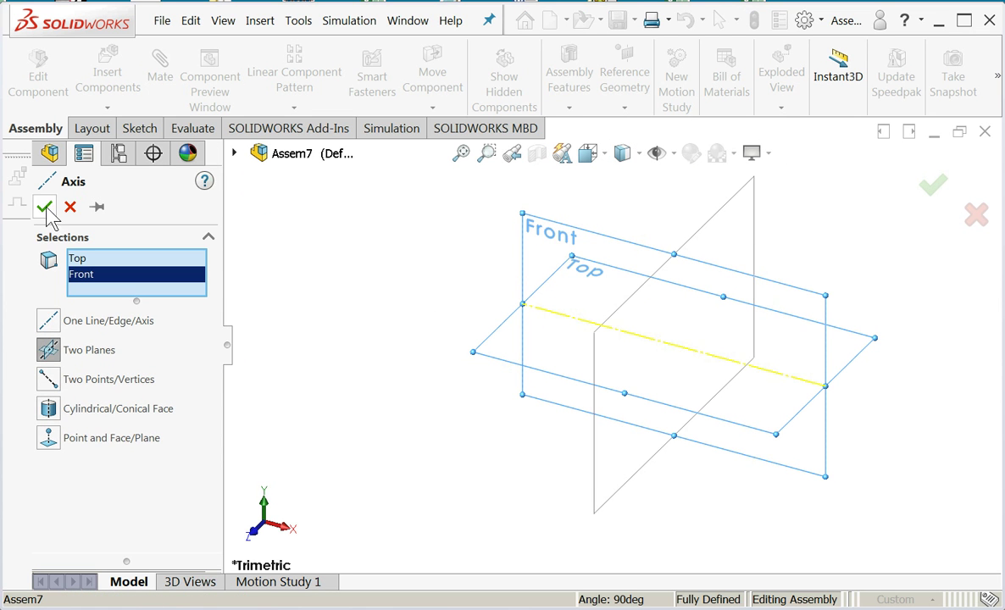
pyautogui.click(42, 205)
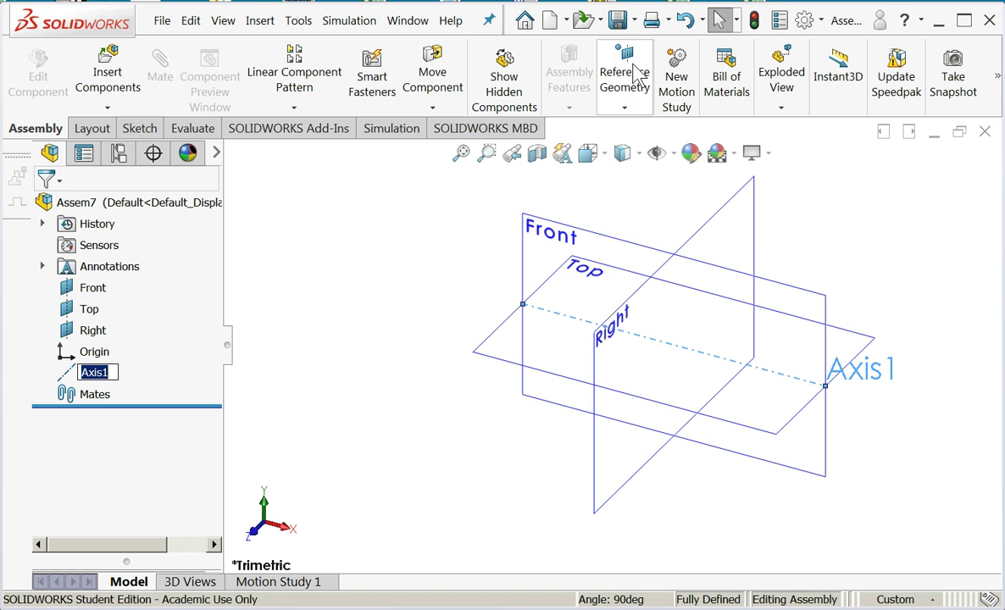
# Step: Create Axis2 where the Right and Top planes intersect
pyautogui.click(637, 75)
pyautogui.click(607, 151)
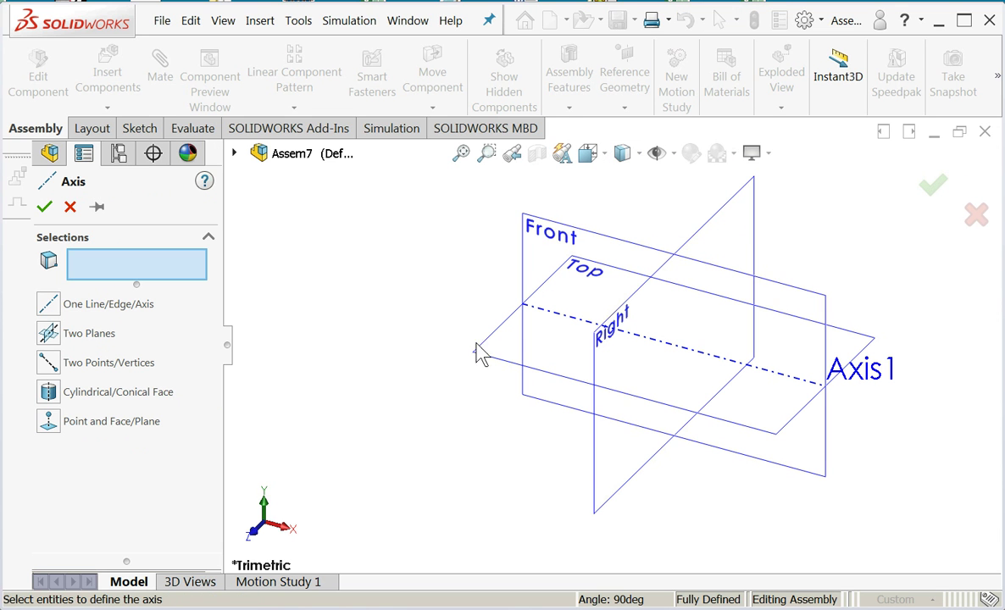
pyautogui.click(594, 463)
pyautogui.click(489, 360)
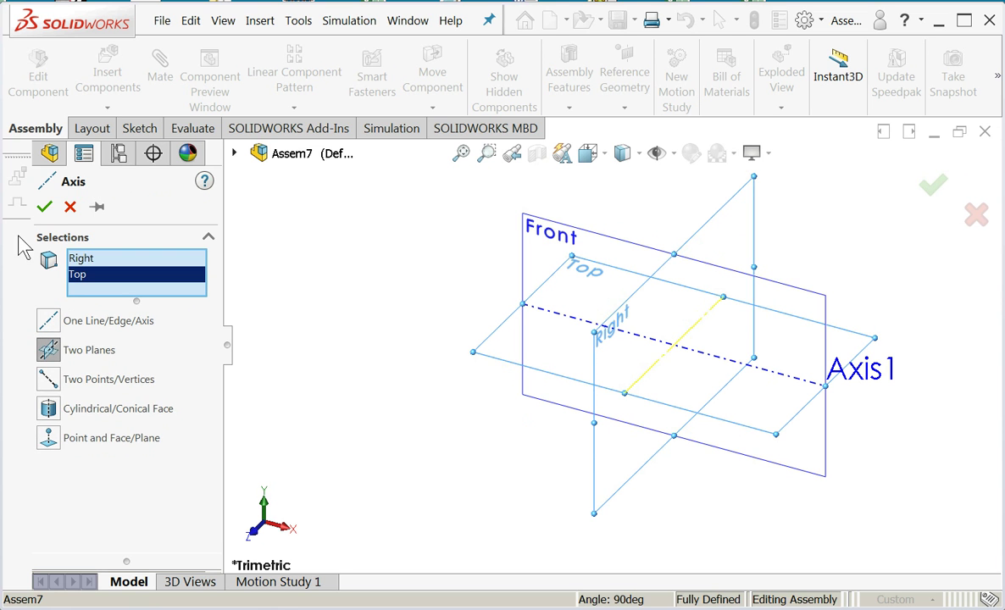
pyautogui.click(44, 206)
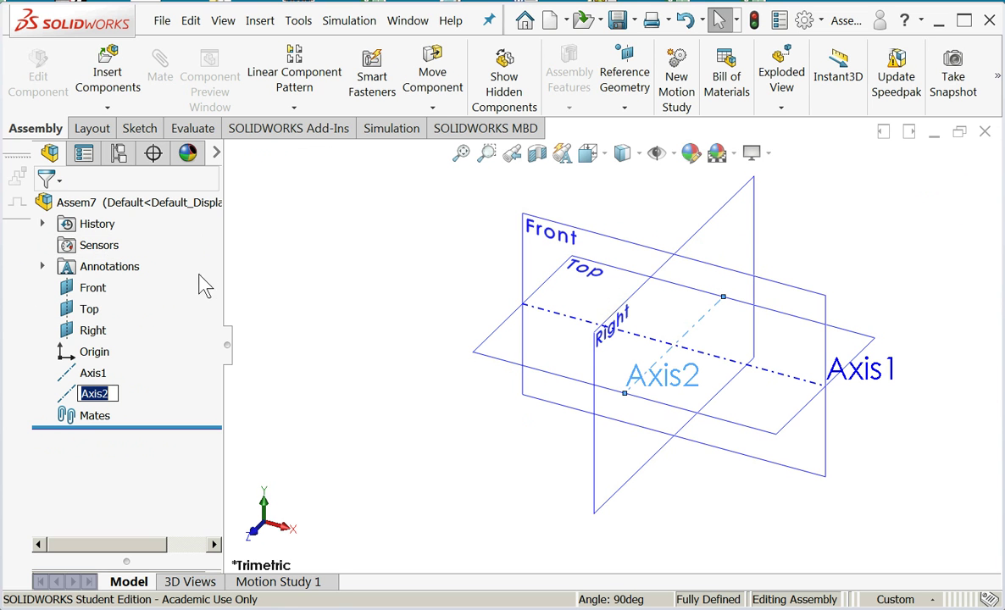
# Step: Create Axis3 where the Front and Right planes intersect, keeping its default name
pyautogui.click(624, 108)
pyautogui.click(637, 152)
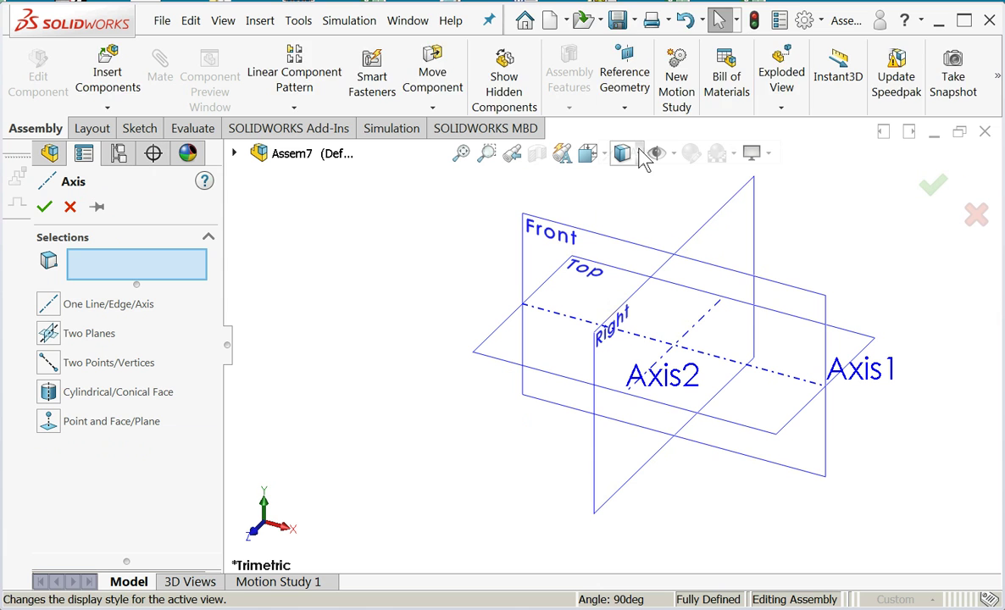
pyautogui.click(536, 222)
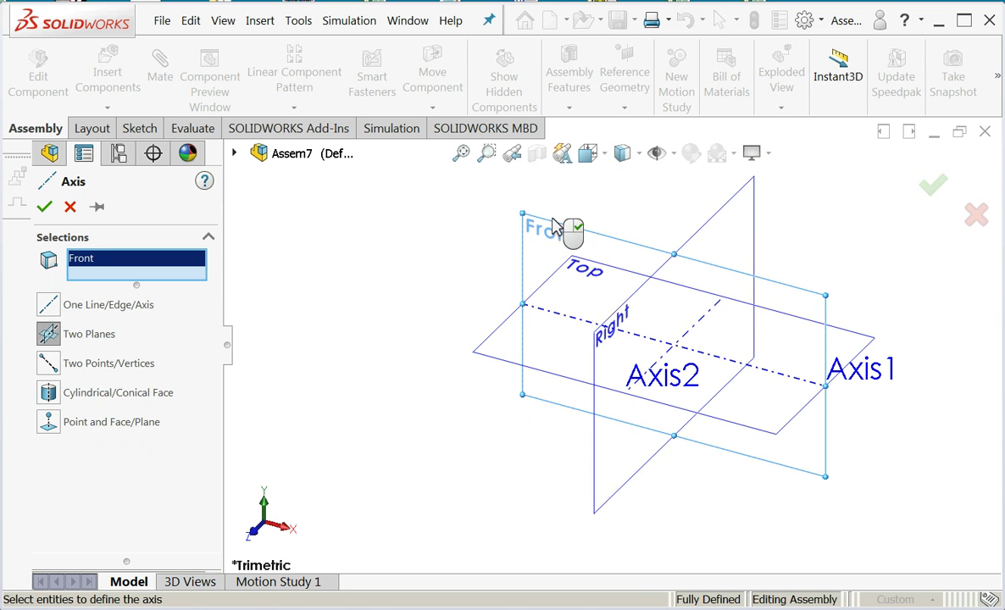
pyautogui.click(739, 198)
pyautogui.click(44, 207)
pyautogui.click(387, 278)
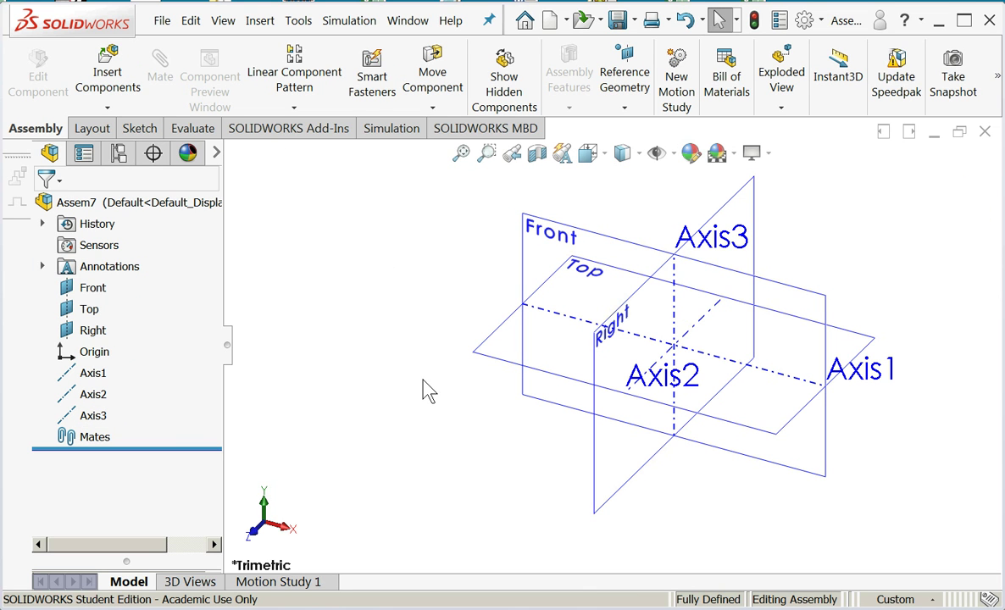
# Step: In Document Properties, choose IPS units and .123 primary dimension precision, then apply
pyautogui.click(803, 20)
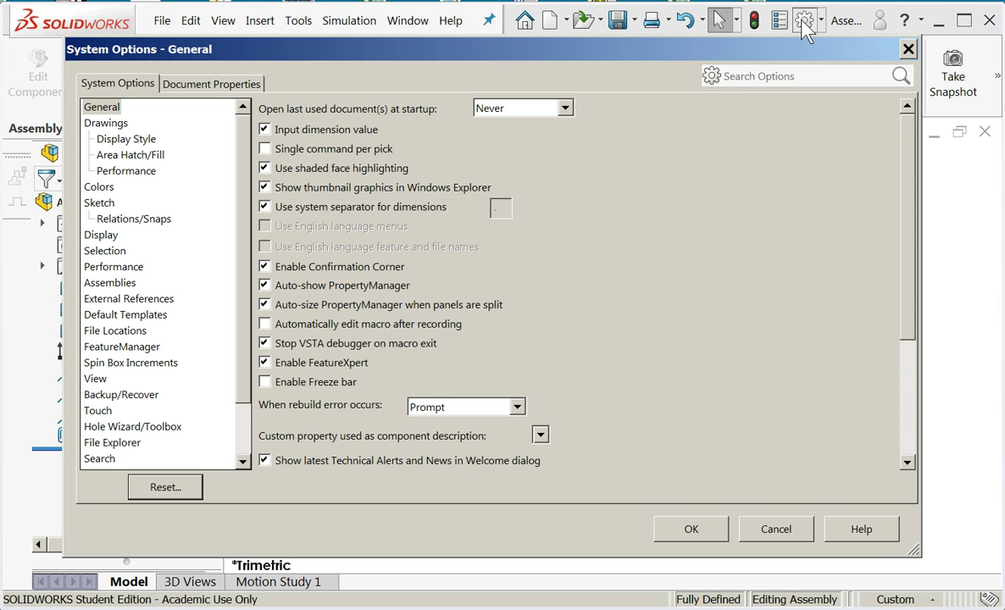
pyautogui.click(204, 85)
pyautogui.click(96, 235)
pyautogui.click(273, 175)
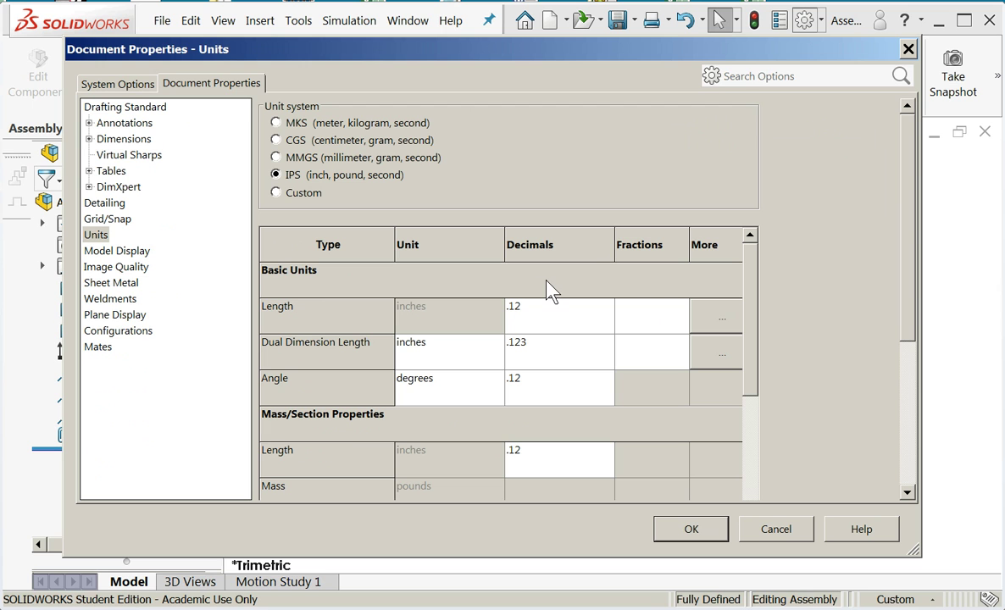
pyautogui.click(105, 206)
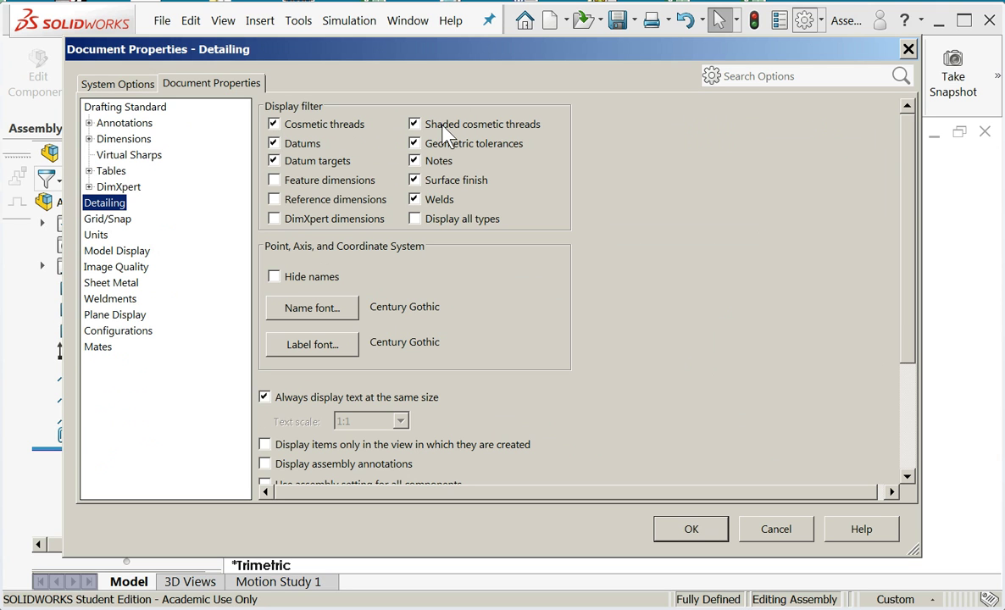
pyautogui.click(127, 142)
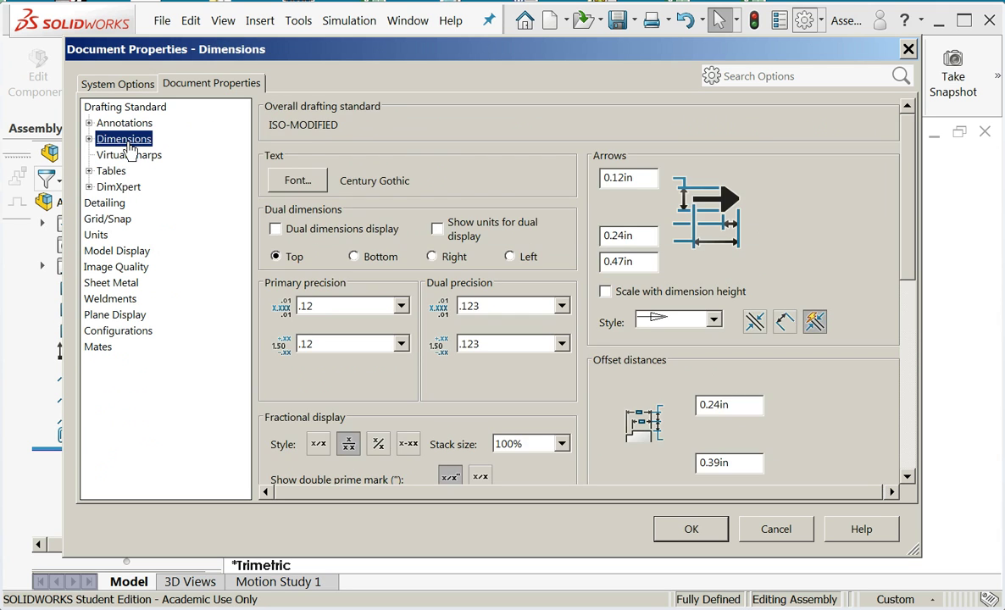
pyautogui.click(339, 305)
pyautogui.click(344, 365)
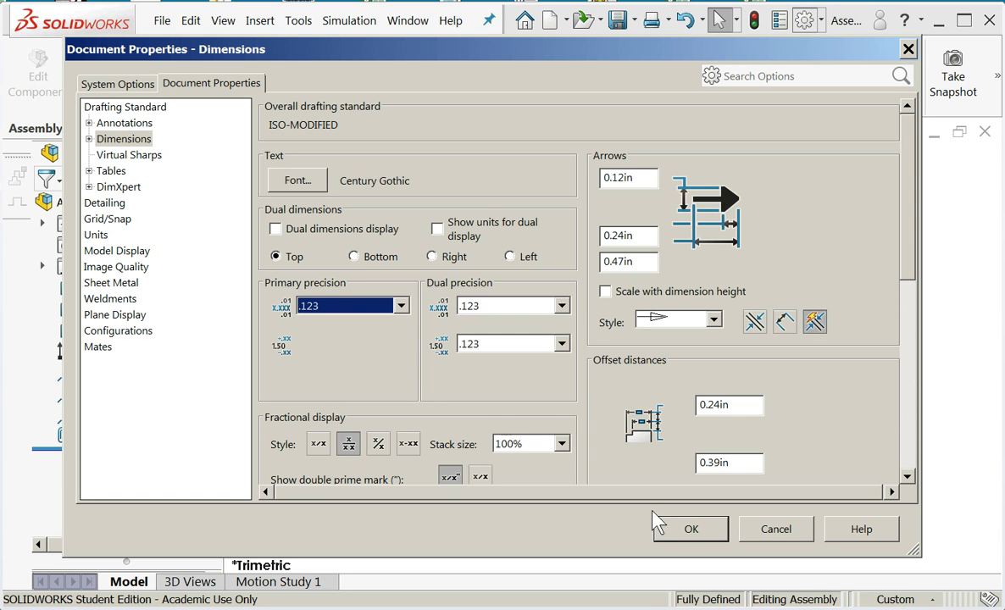
pyautogui.click(686, 534)
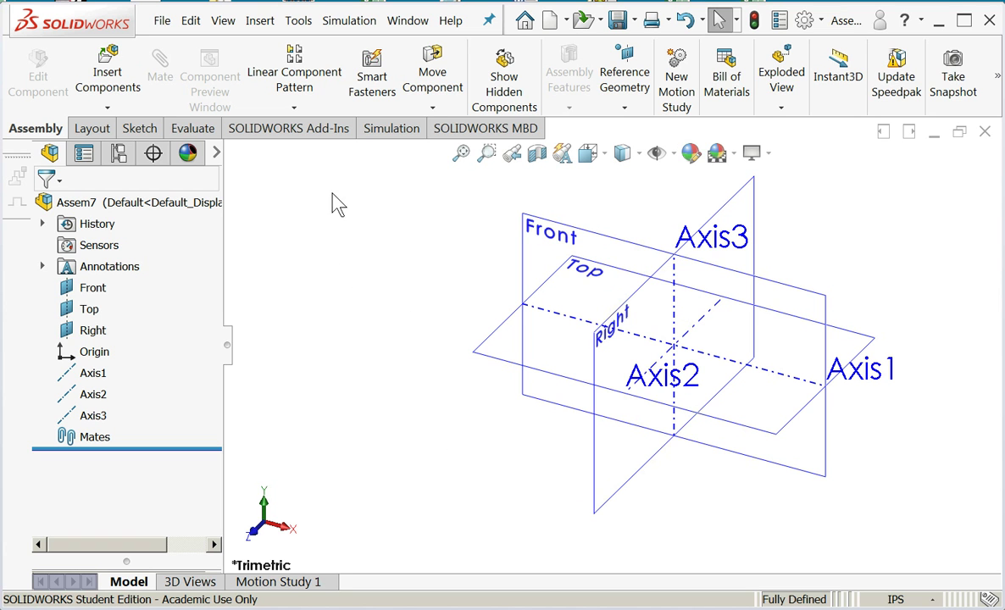
# Step: Save As type Assembly Templates (*.asmdot) in the Documents > SW_Templates_2018 folder
pyautogui.click(162, 22)
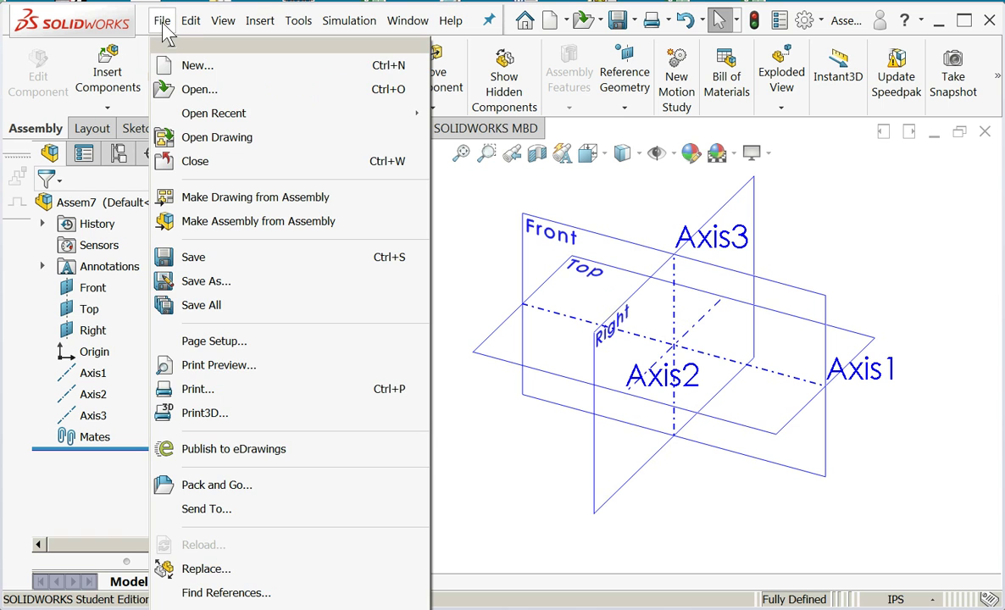
pyautogui.click(255, 282)
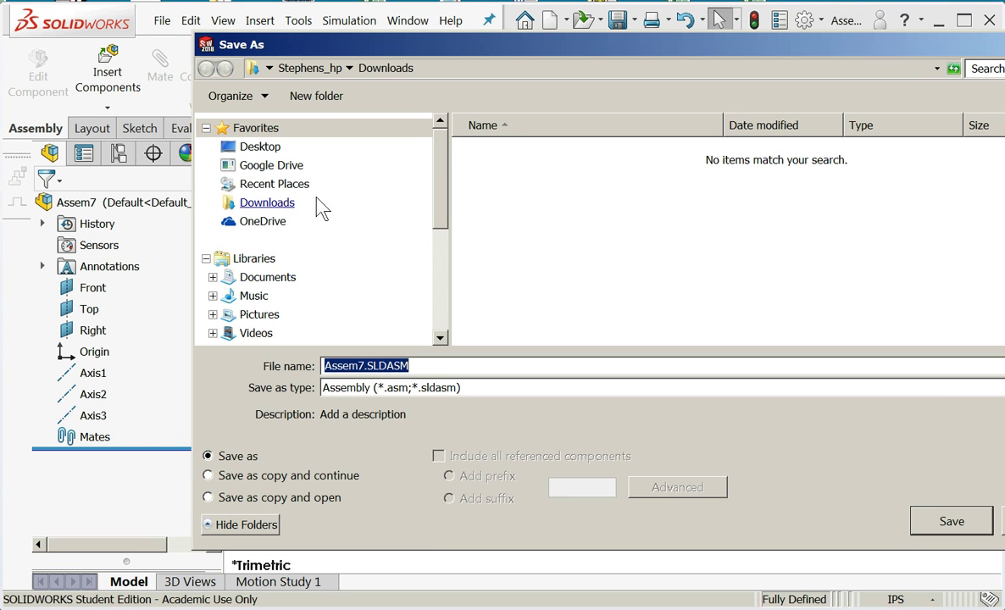
pyautogui.click(440, 388)
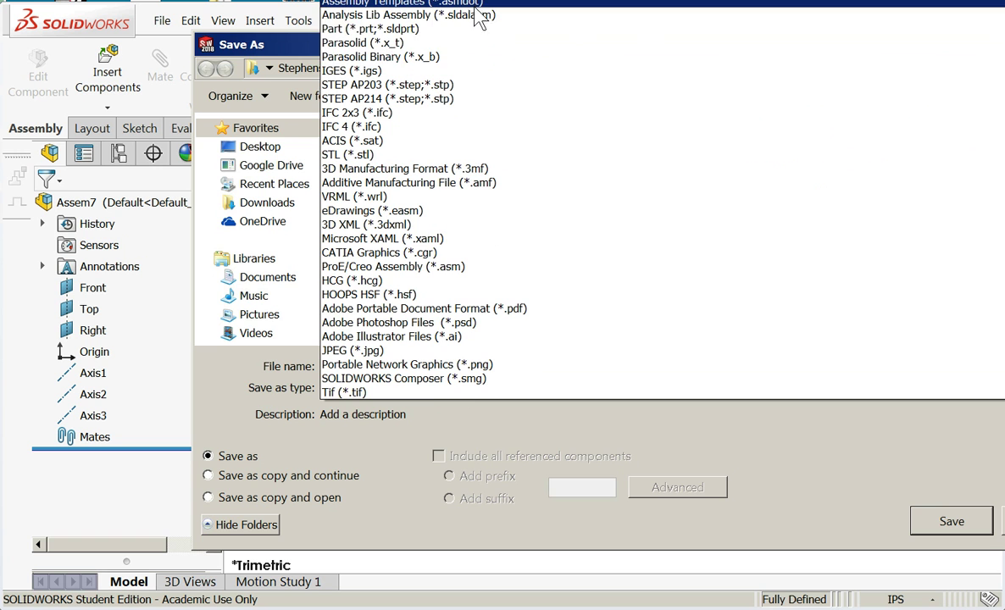
pyautogui.click(458, 3)
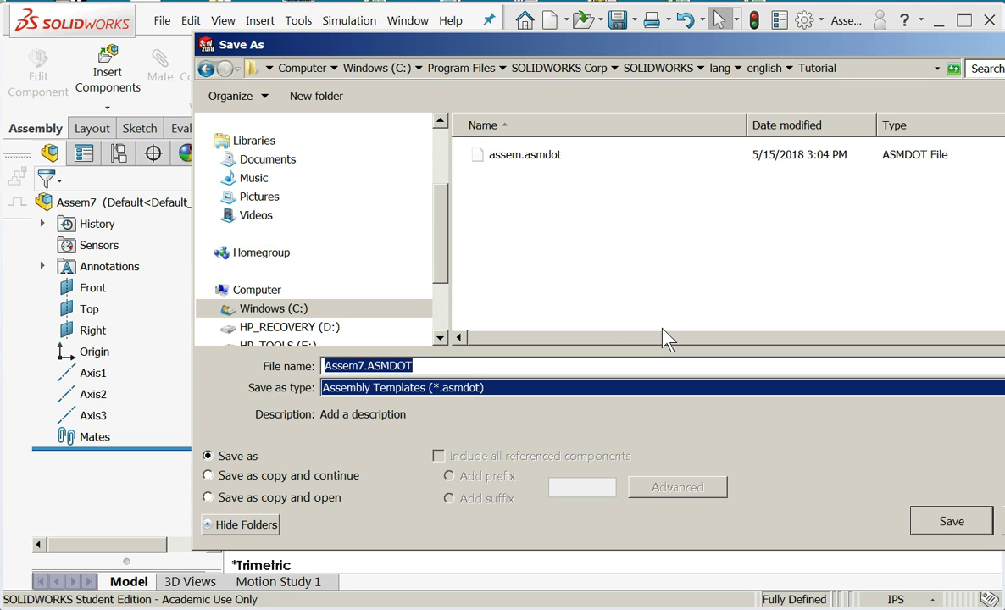
pyautogui.click(268, 159)
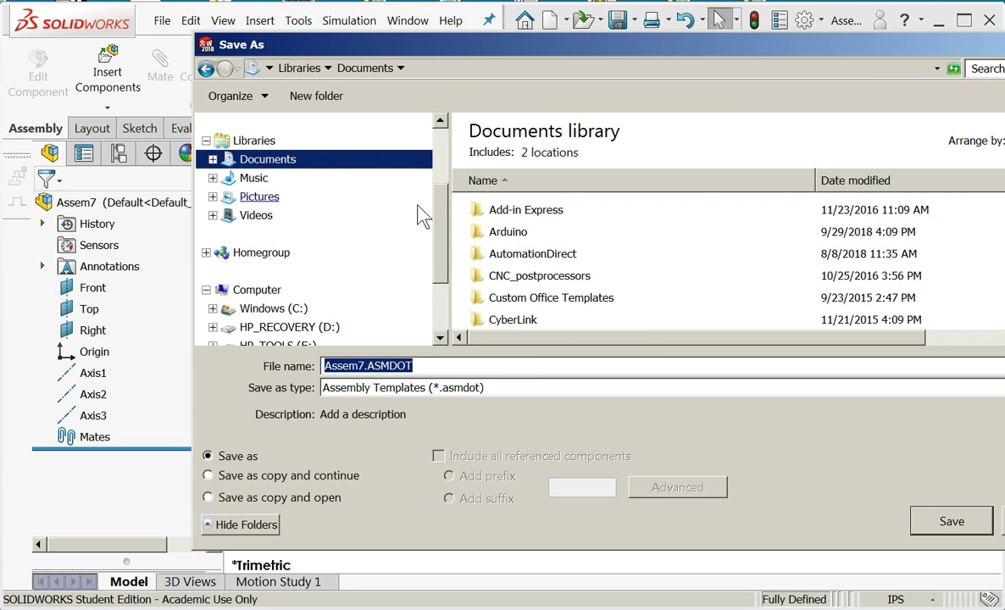
pyautogui.moveTo(438, 213); pyautogui.dragTo(457, 284)
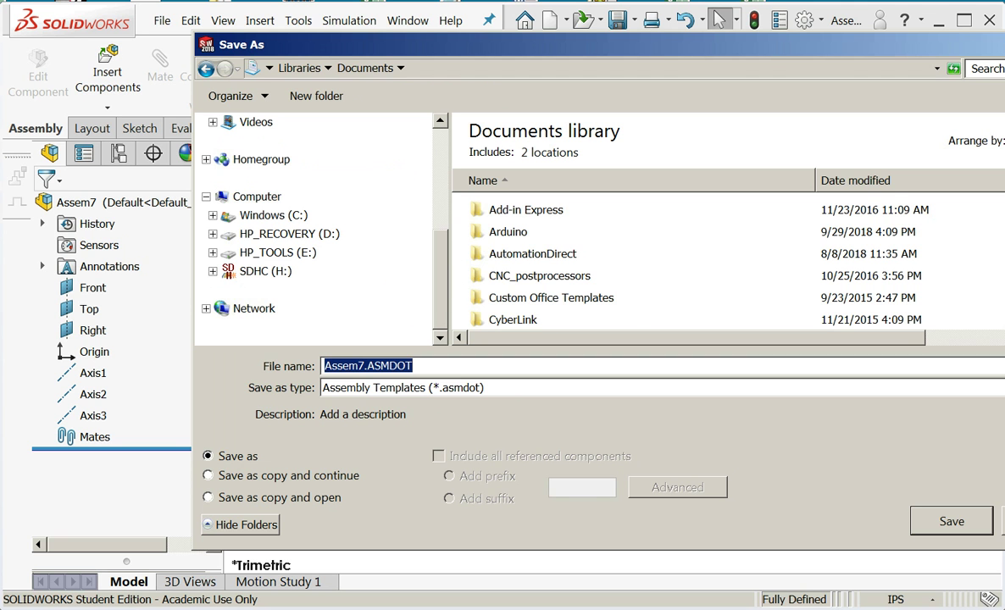
pyautogui.scroll(-12, 890, 199)
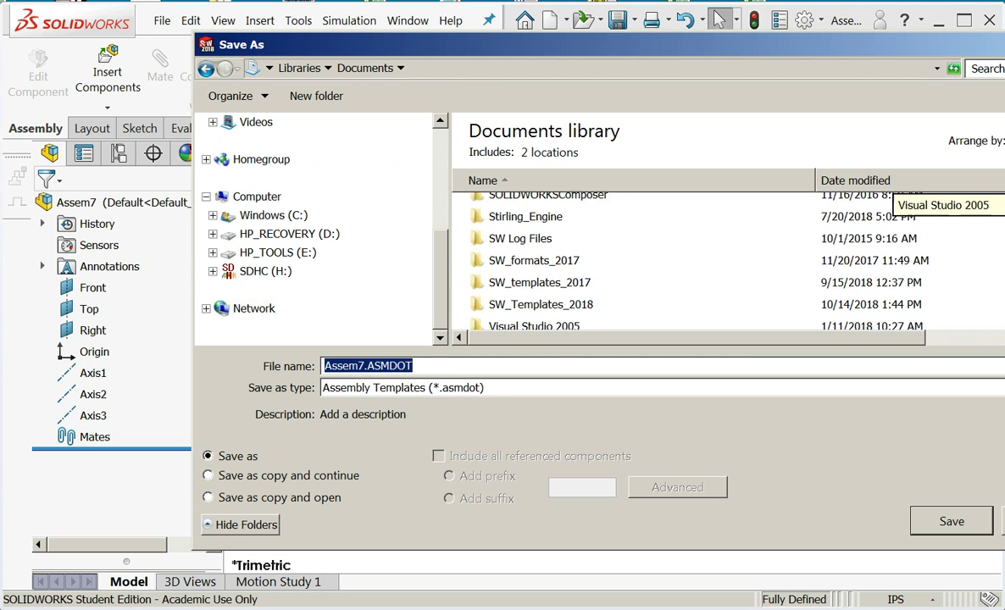
pyautogui.scroll(-1, 646, 326)
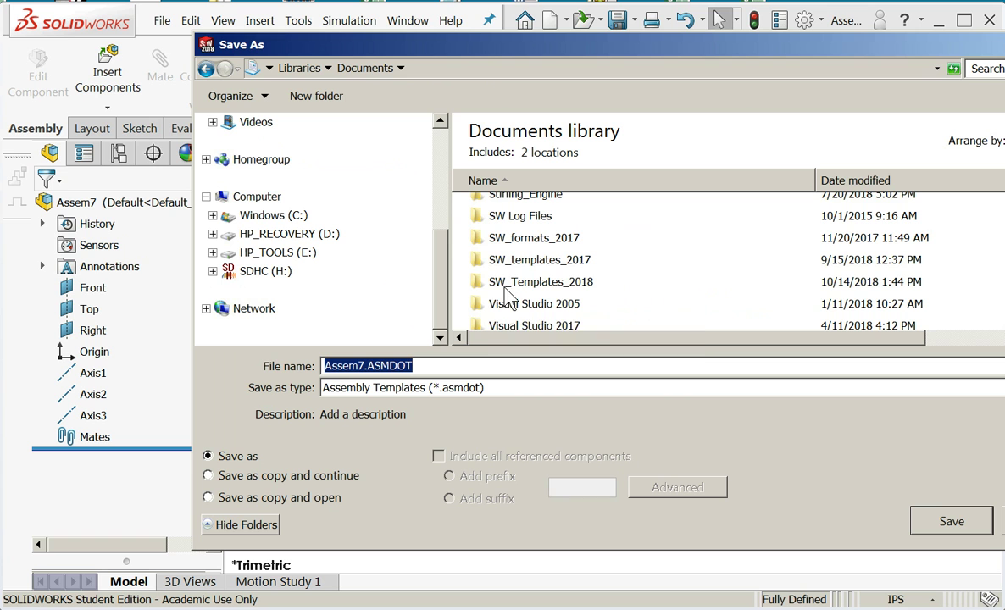
pyautogui.click(590, 288)
pyautogui.doubleClick(590, 288)
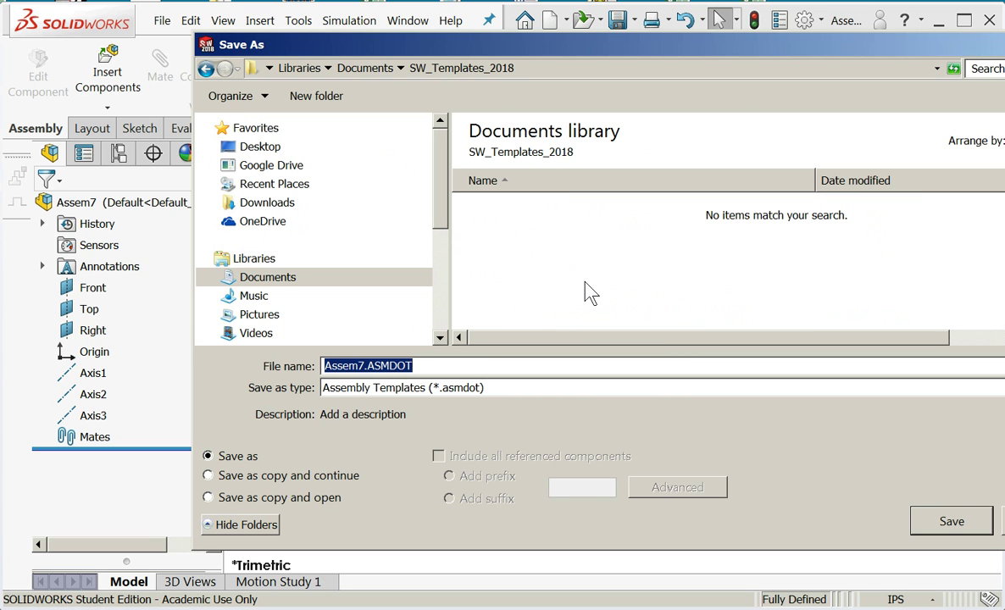
# Step: Name the template My_assembly_template and save it
pyautogui.click(359, 366)
pyautogui.doubleClick(347, 366)
pyautogui.write('My_assembly_template')
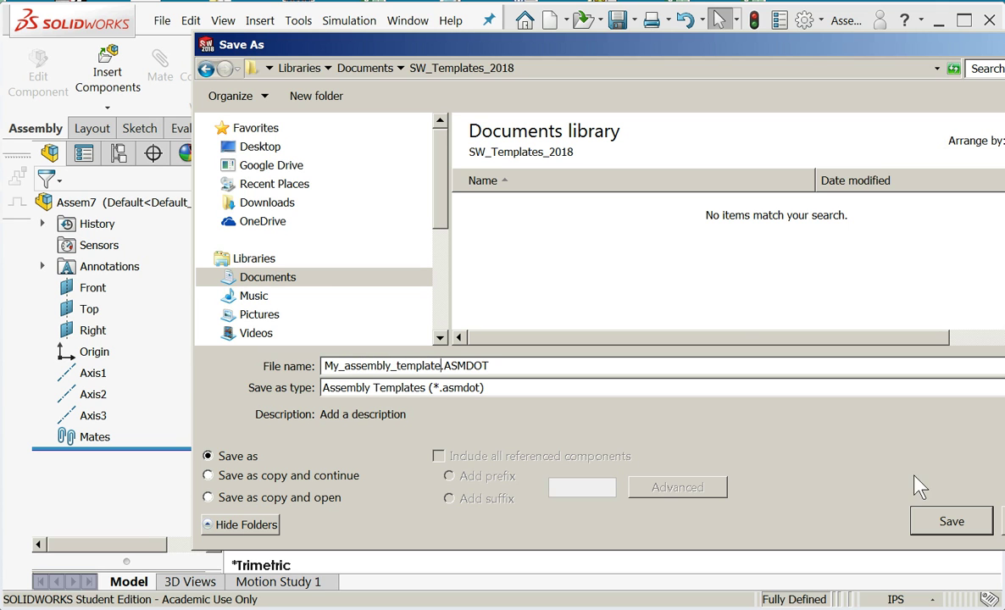
pyautogui.click(947, 519)
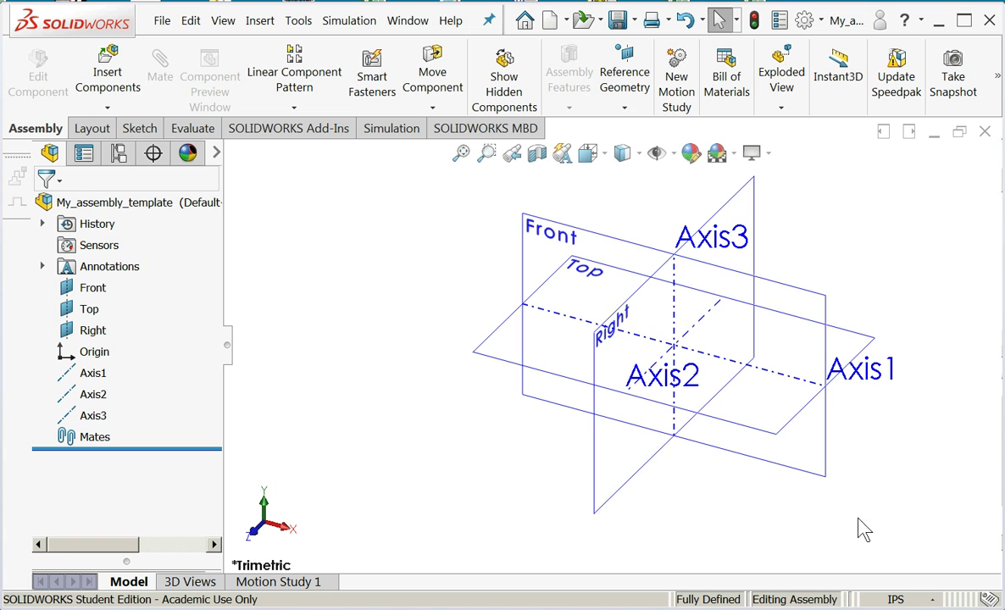
# Step: Close Assem7 and create a new assembly from My_assembly_template in the SW_Templates_2018 tab
pyautogui.click(984, 132)
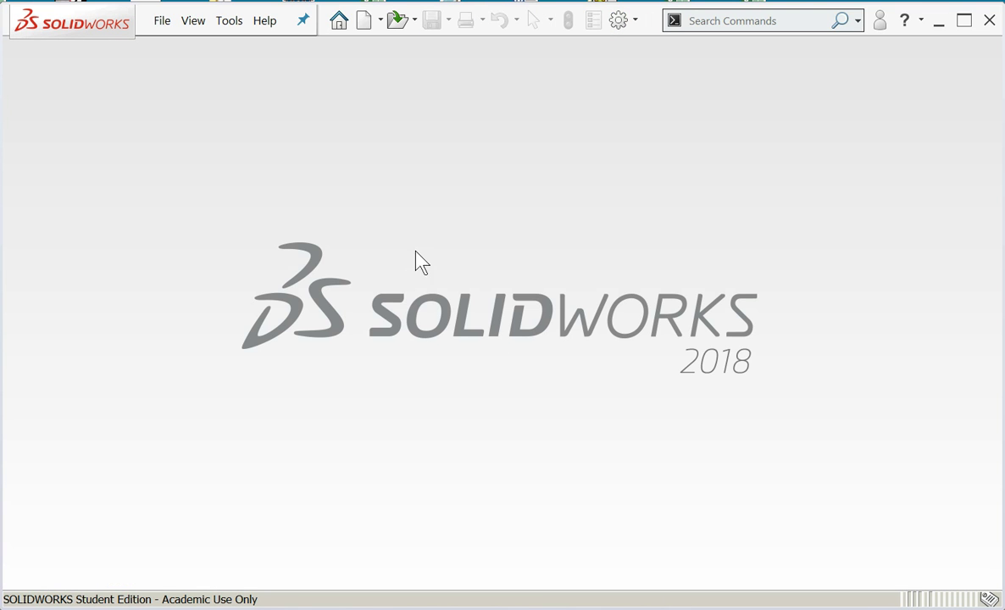
pyautogui.click(364, 20)
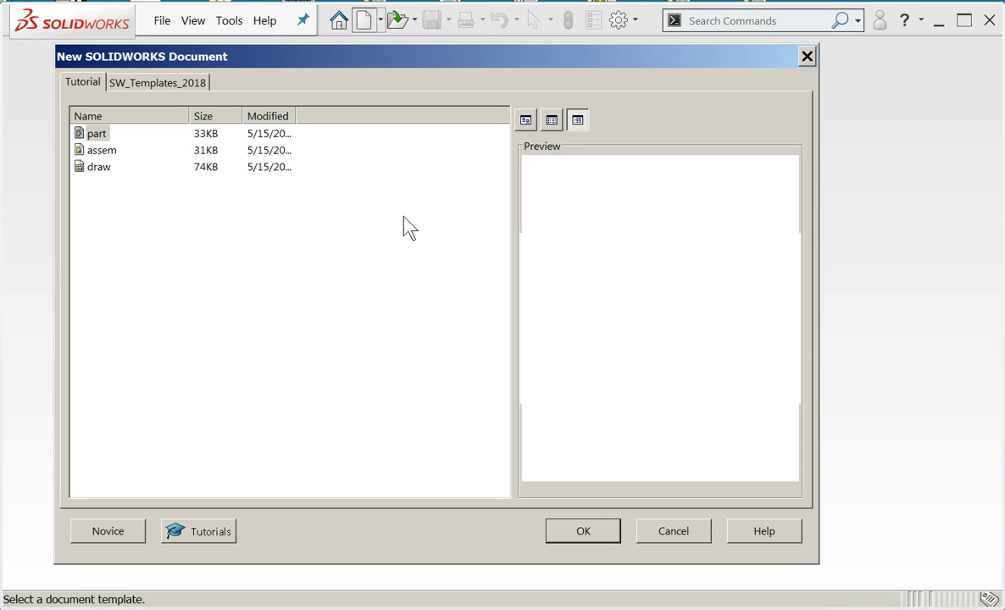
pyautogui.click(167, 84)
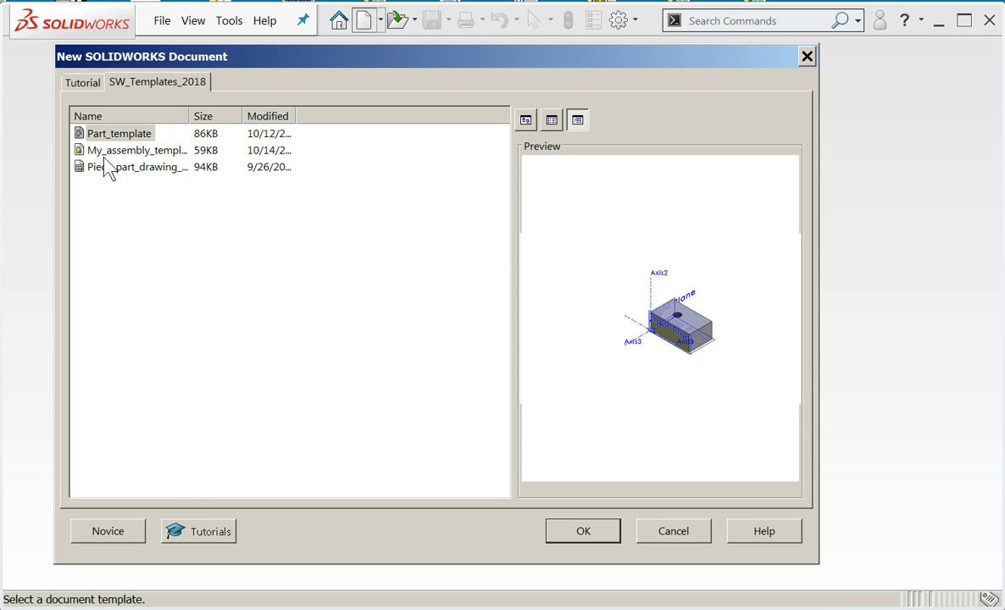
pyautogui.click(175, 151)
pyautogui.click(597, 535)
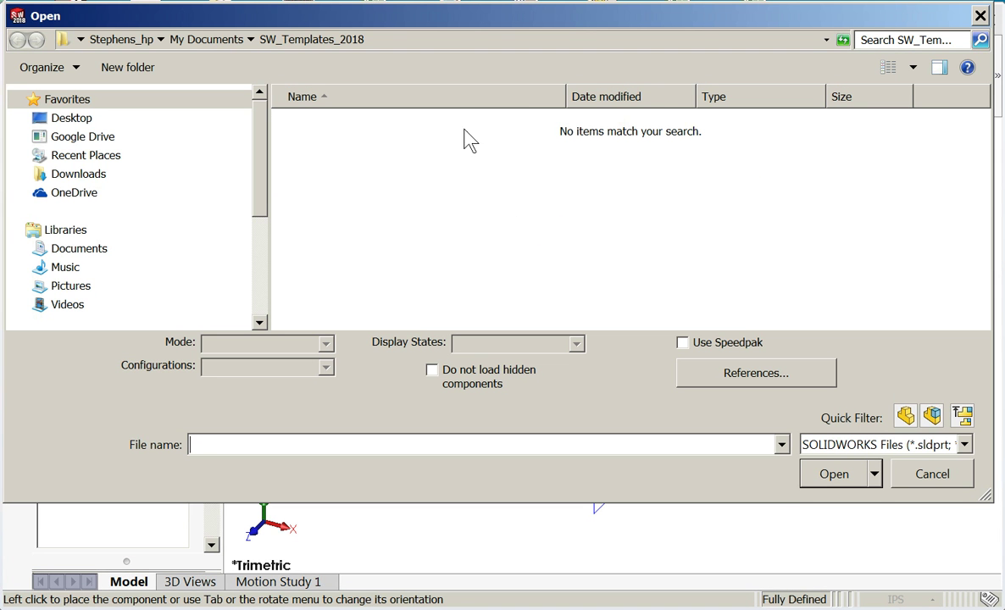
# Step: Insert bolt 0004.SLDPRT from Downloads and place it as component 0004<1>
pyautogui.moveTo(456, 20); pyautogui.dragTo(459, 68)
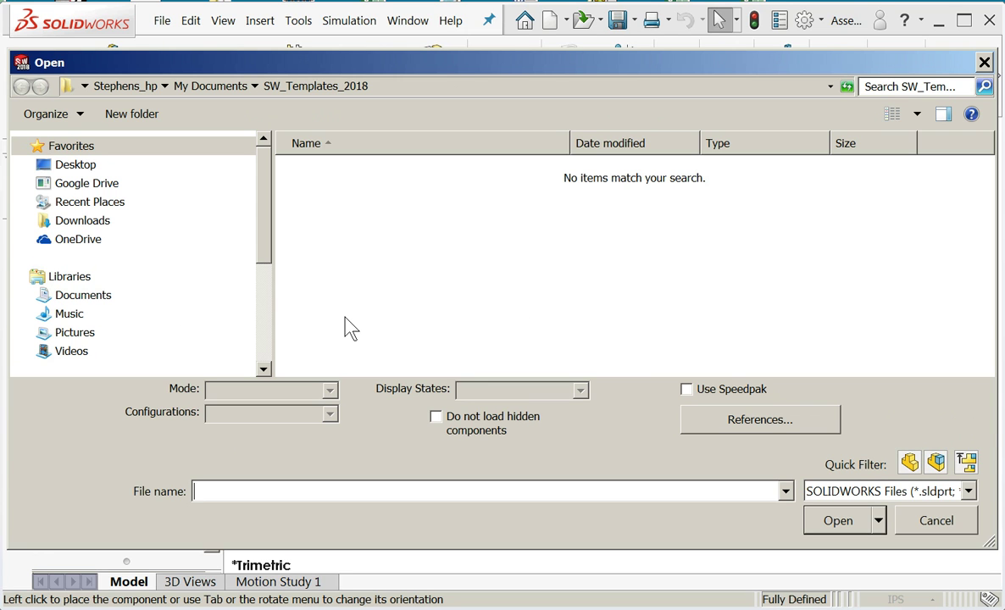
pyautogui.click(94, 221)
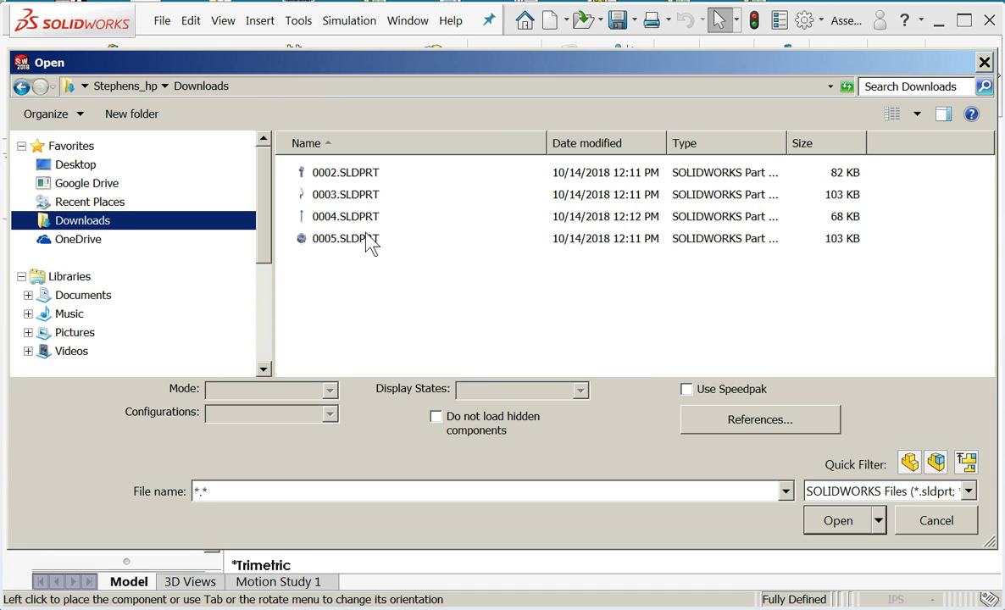
pyautogui.click(343, 217)
pyautogui.click(829, 508)
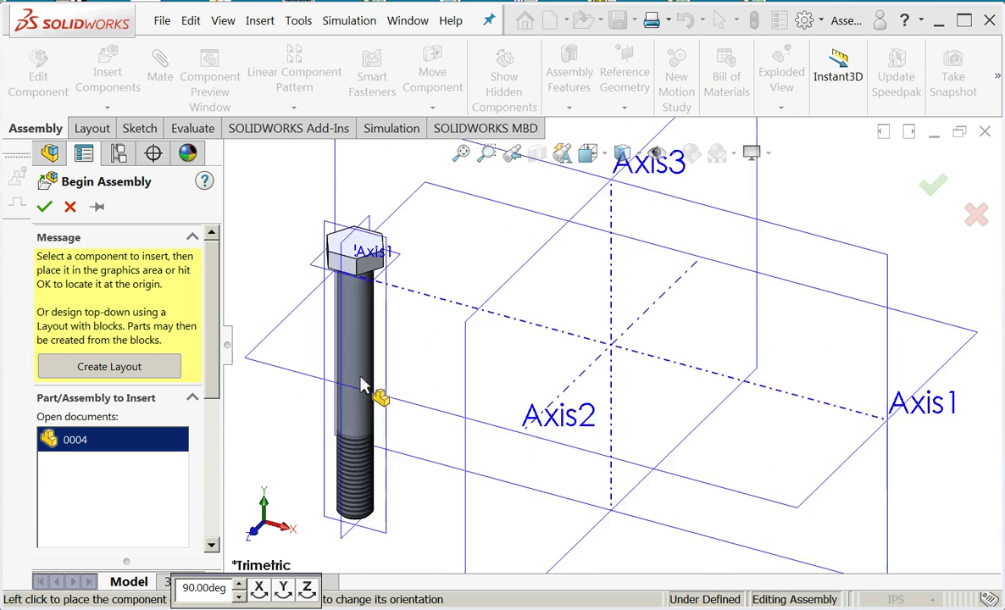
pyautogui.click(432, 388)
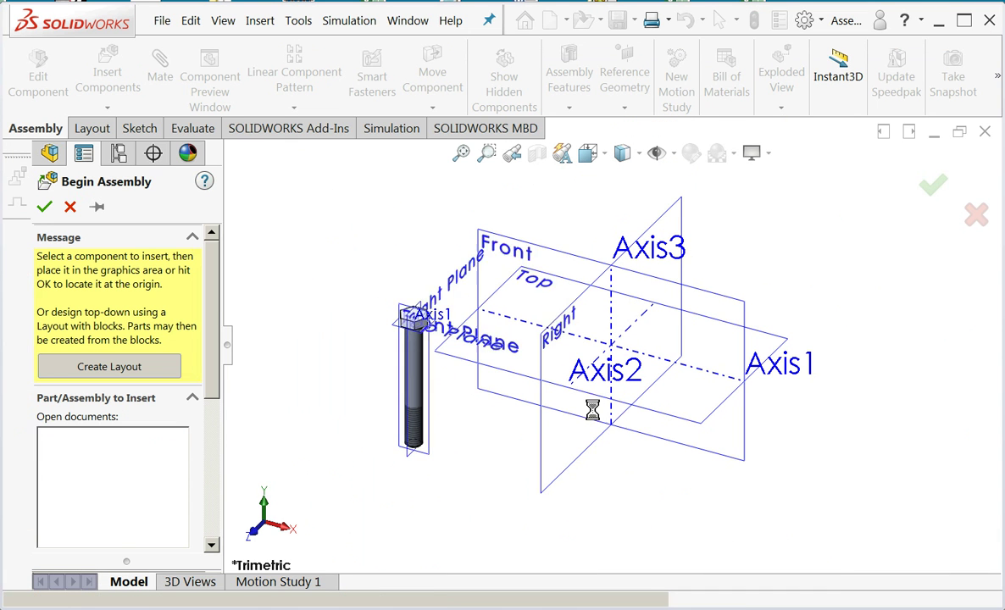
pyautogui.click(257, 26)
pyautogui.moveTo(278, 69)
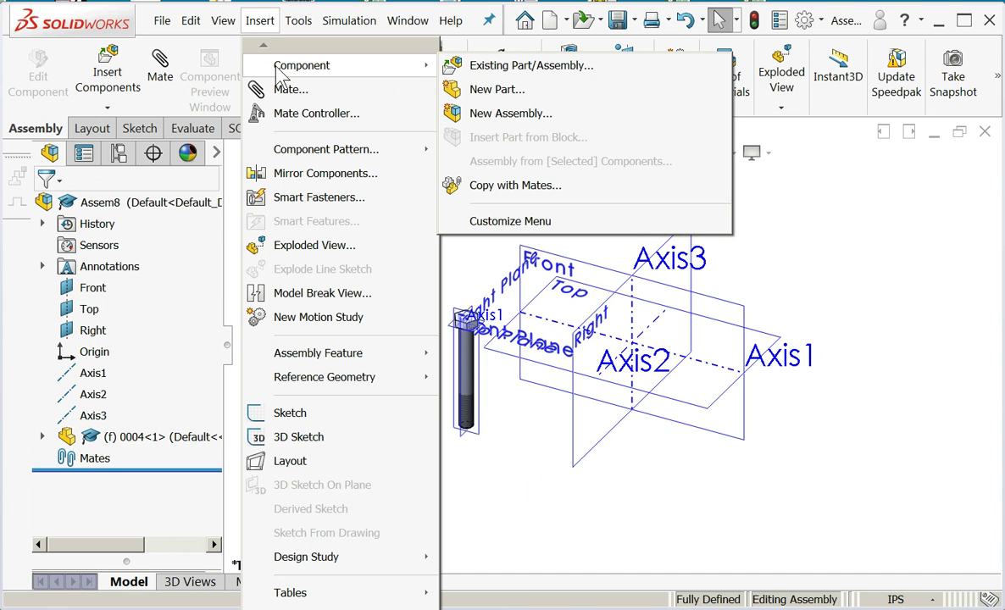
# Step: Insert hex nut 0005.SLDPRT and place it below and right of the bolt
pyautogui.click(465, 66)
pyautogui.click(336, 193)
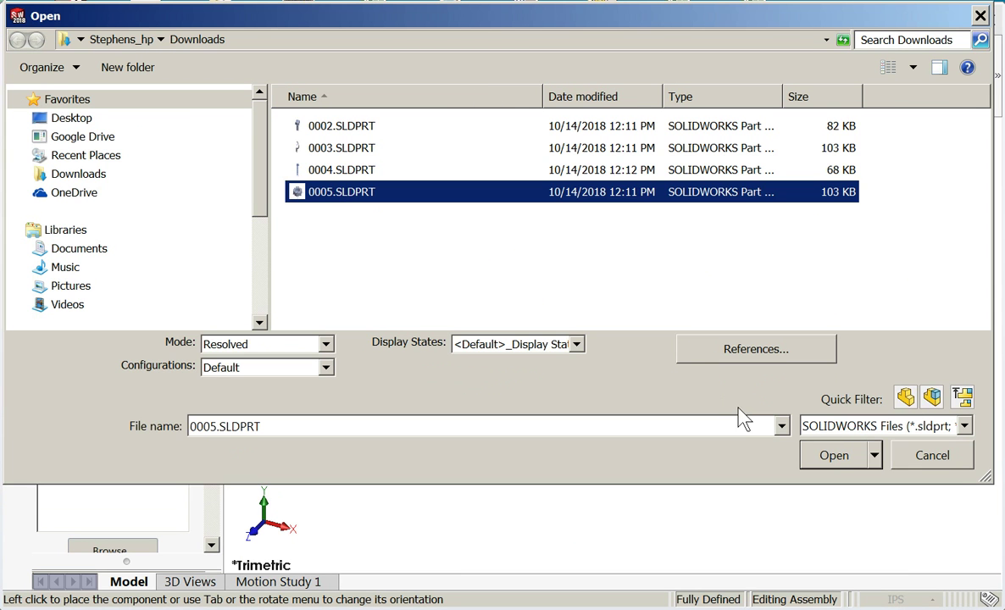
pyautogui.click(812, 456)
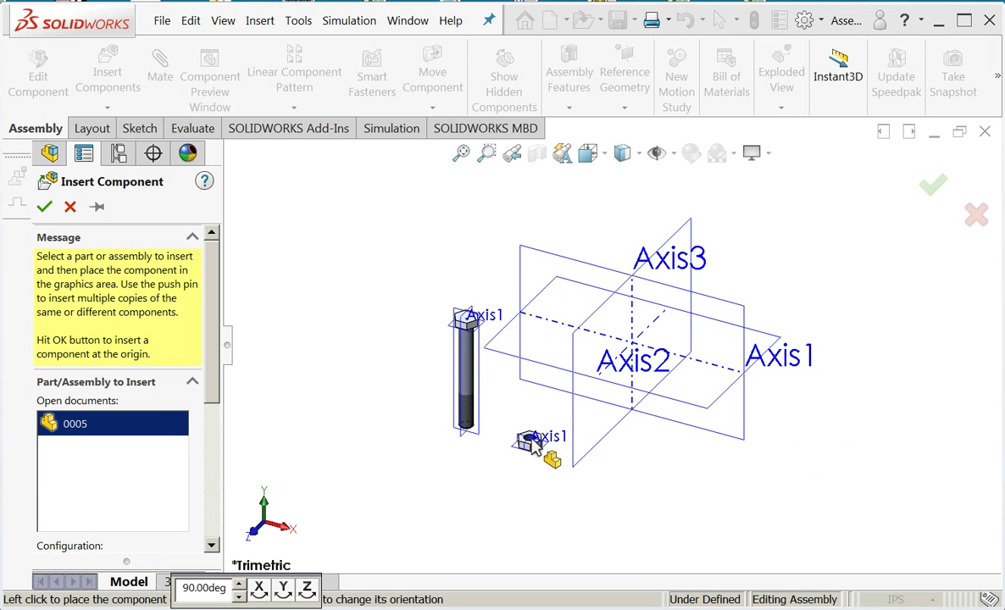
pyautogui.click(530, 442)
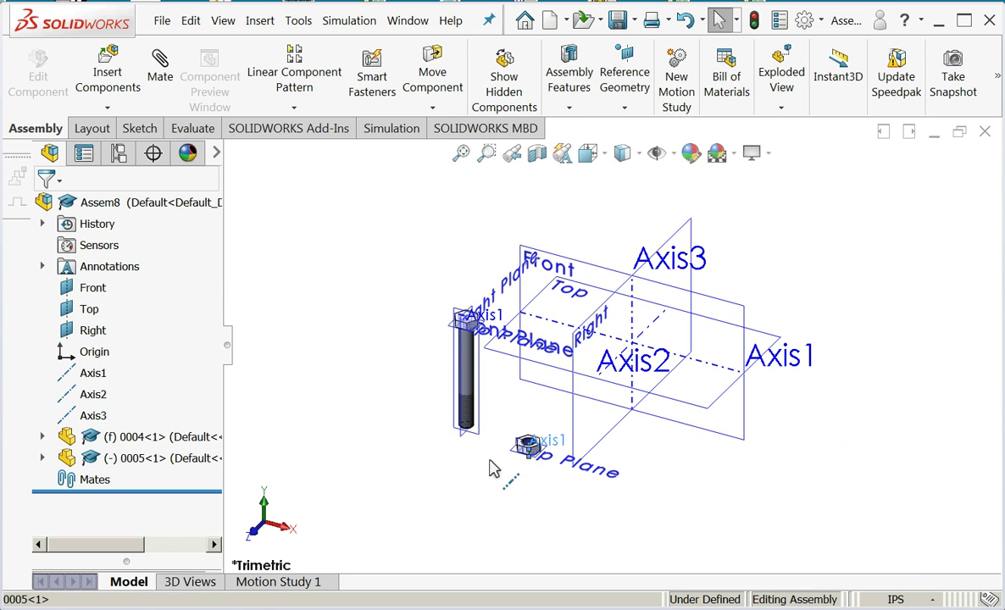
# Step: Drag the hex nut 0005<1> down and to the left, away from the bolt
pyautogui.click(472, 494)
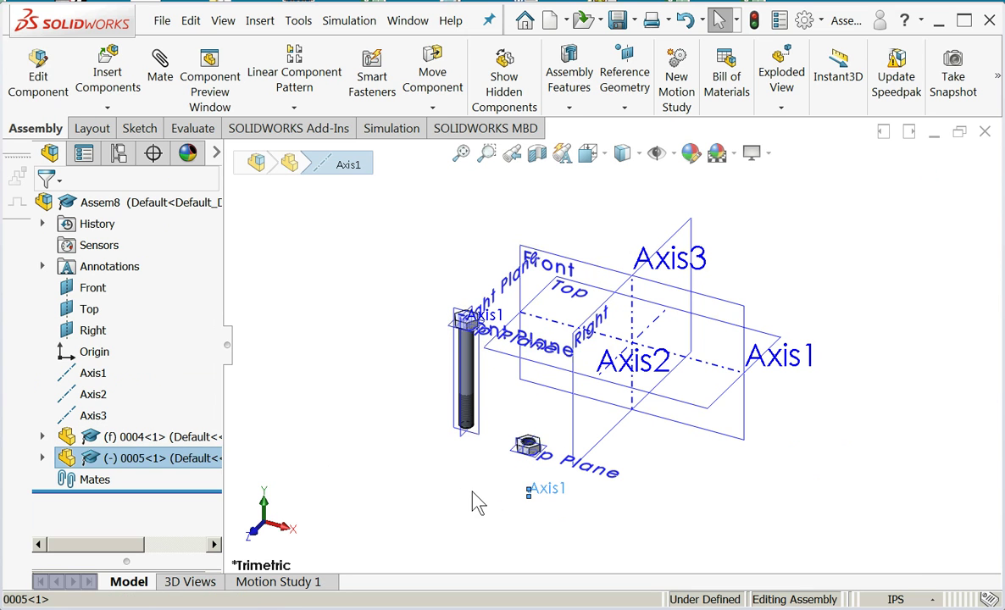
pyautogui.moveTo(527, 444); pyautogui.dragTo(582, 467)
pyautogui.click(525, 446)
pyautogui.scroll(-6, 525, 446)
pyautogui.moveTo(520, 409)
pyautogui.mouseDown()
pyautogui.moveTo(593, 440)
pyautogui.moveTo(679, 520)
pyautogui.moveTo(418, 499)
pyautogui.moveTo(467, 366)
pyautogui.moveTo(587, 430)
pyautogui.moveTo(618, 561)
pyautogui.moveTo(916, 574)
pyautogui.moveTo(940, 495)
pyautogui.moveTo(930, 474)
pyautogui.mouseUp()
# Step: Zoom in and select the bolt's bottom circular edge to inspect its threaded end
pyautogui.scroll(3, 505, 415)
pyautogui.scroll(2, 475, 319)
pyautogui.scroll(-6, 530, 273)
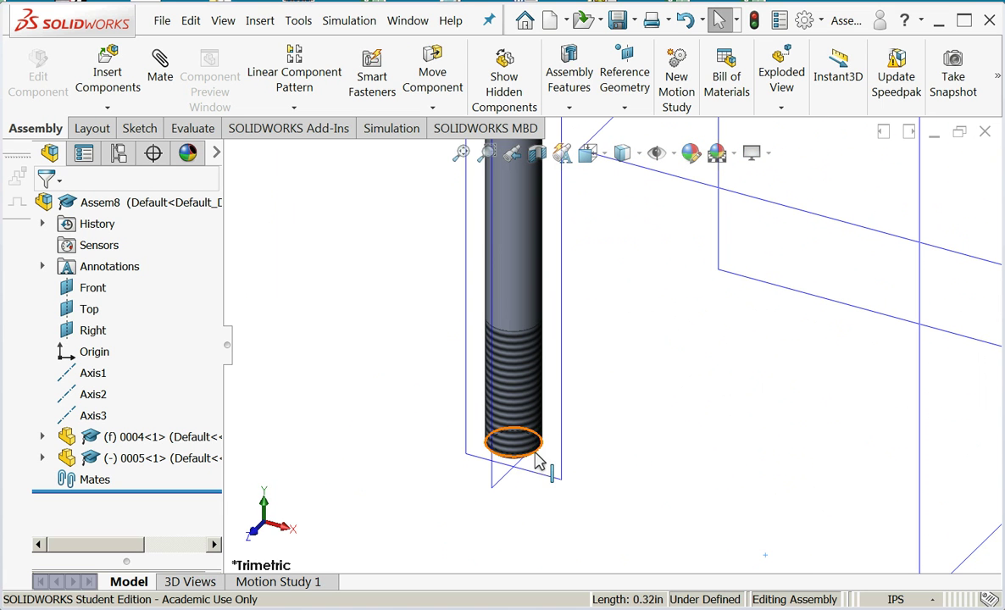
pyautogui.click(536, 458)
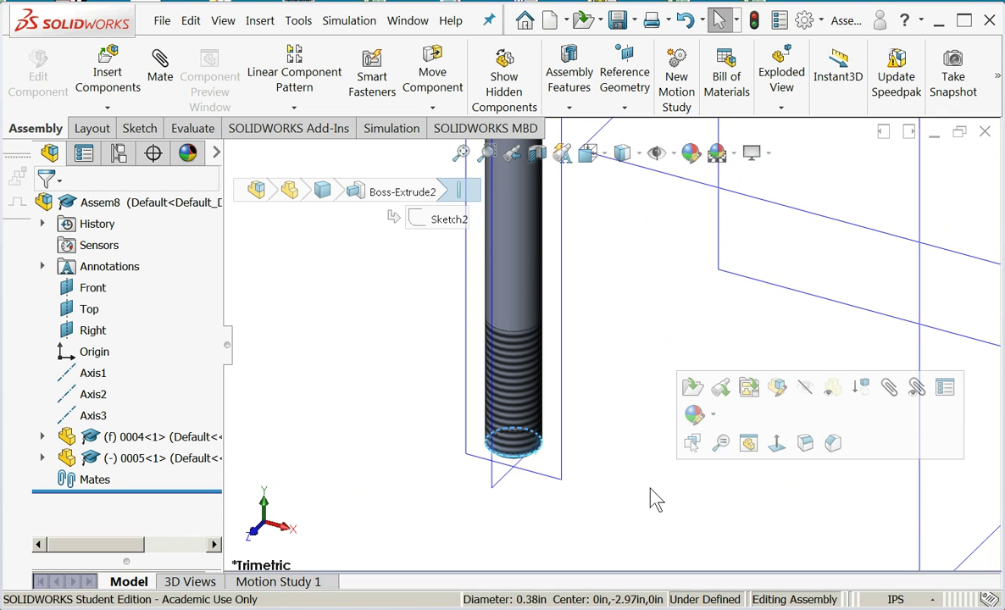
pyautogui.scroll(4, 652, 489)
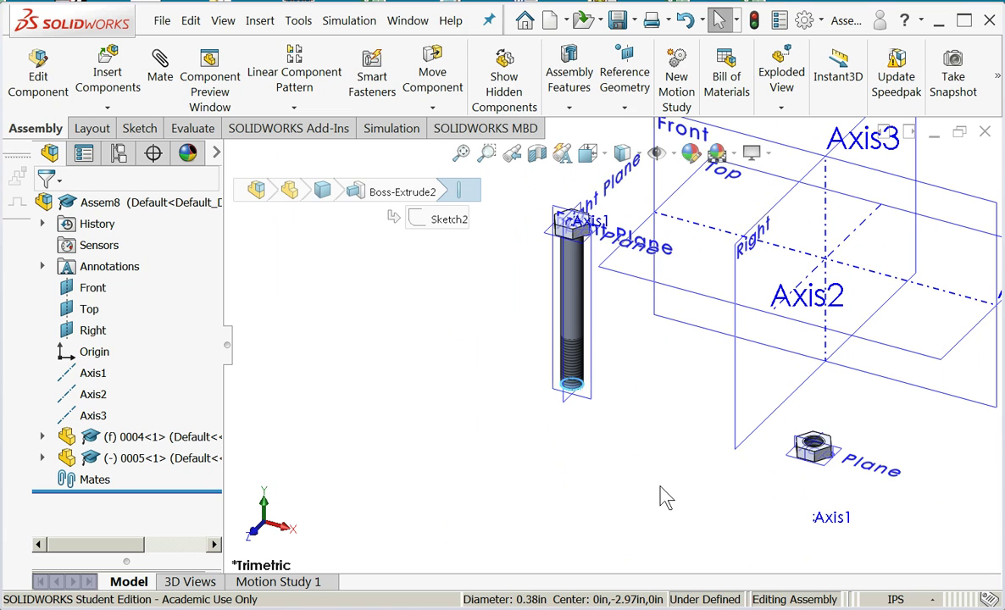
pyautogui.click(664, 496)
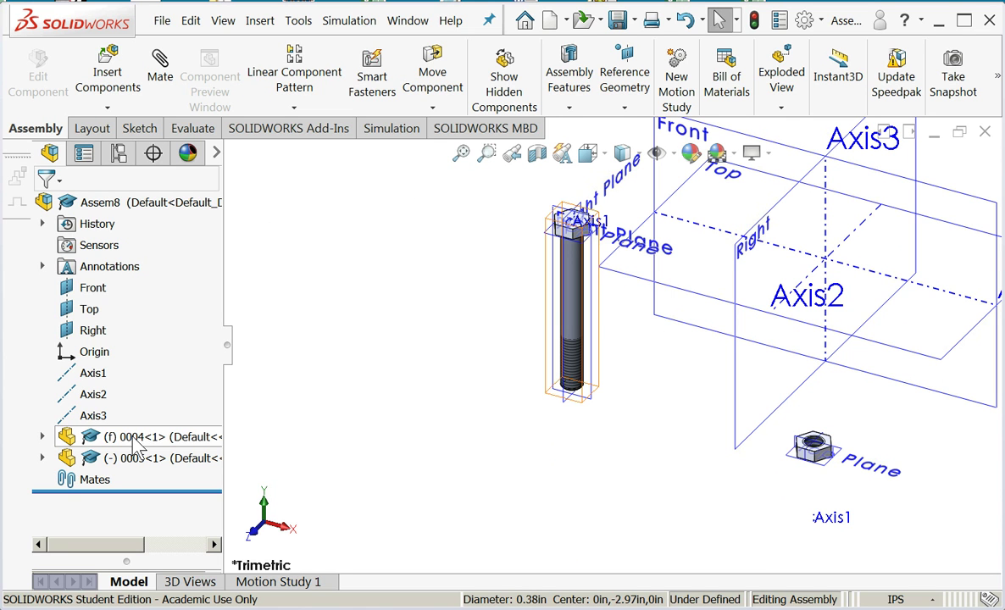
# Step: Change bolt 0004<1> from fixed to Float and select it in the graphics area
pyautogui.rightClick(133, 446)
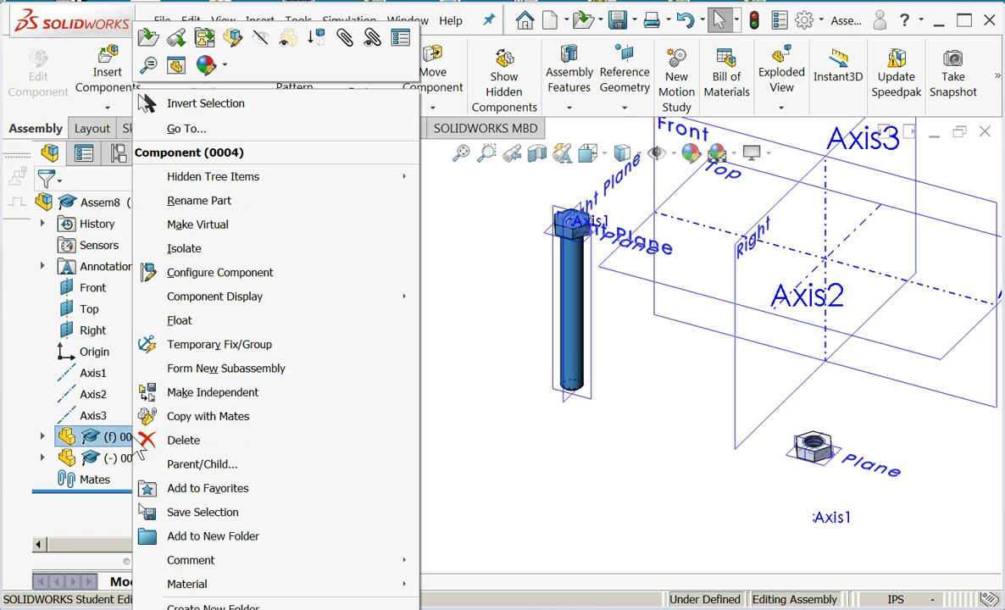
pyautogui.click(211, 323)
pyautogui.scroll(-2, 718, 370)
pyautogui.scroll(2, 724, 359)
pyautogui.click(526, 337)
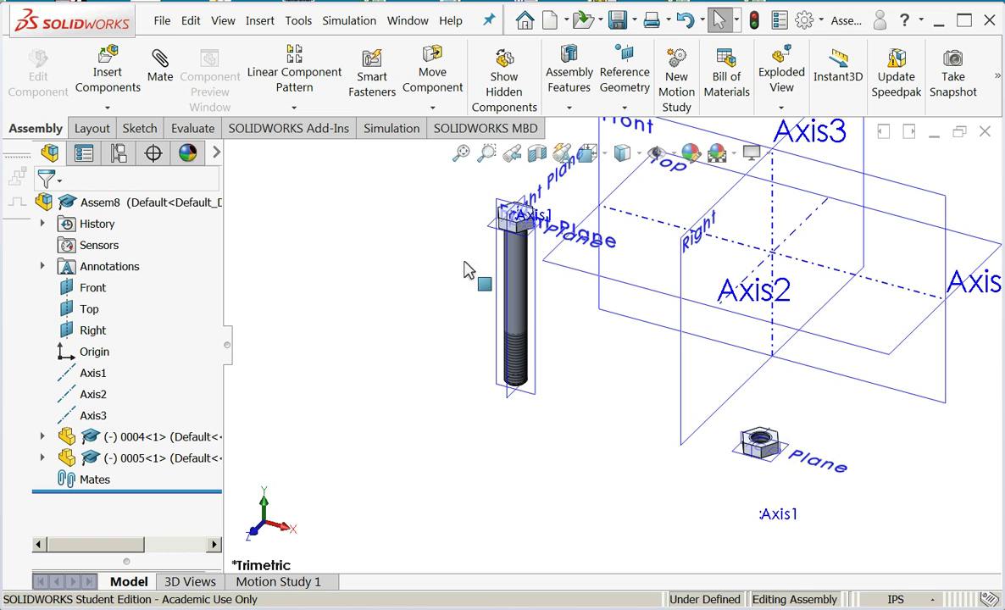
# Step: Start a mate and select the bolt's cylindrical shank face and Axis3 for a concentric mate
pyautogui.click(161, 76)
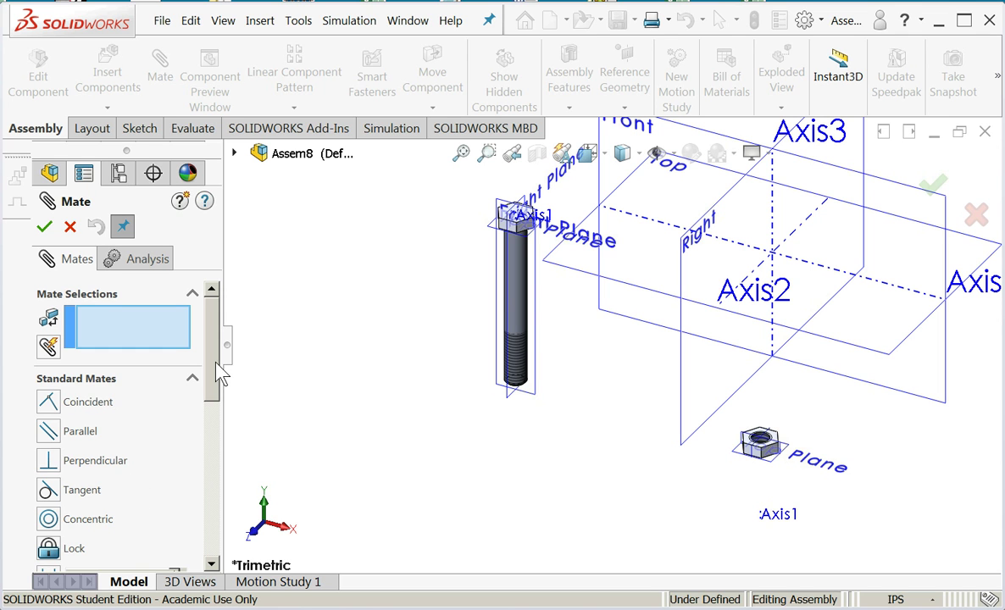
pyautogui.moveTo(216, 374); pyautogui.dragTo(225, 445)
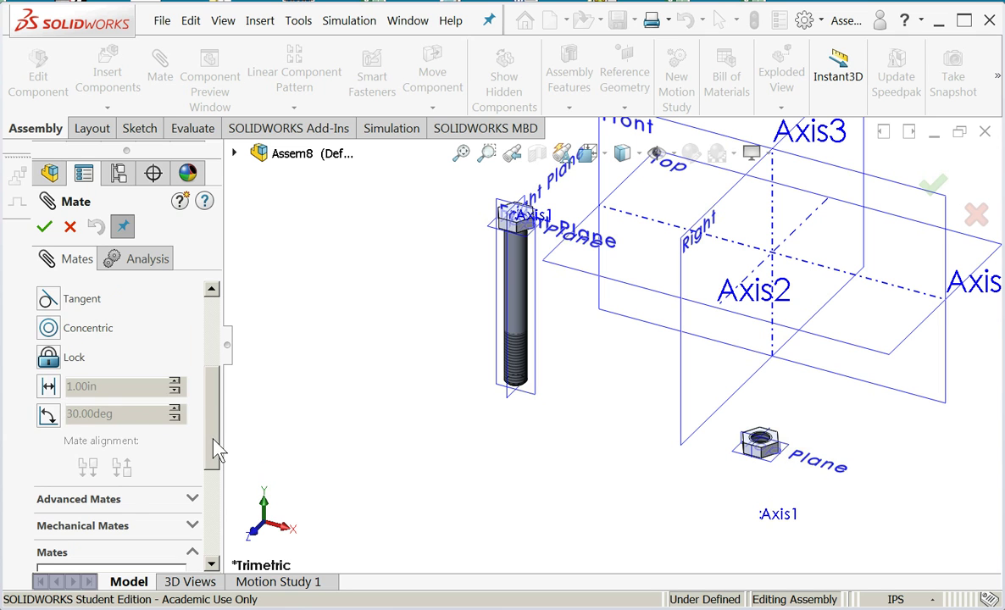
pyautogui.moveTo(214, 444); pyautogui.dragTo(218, 375)
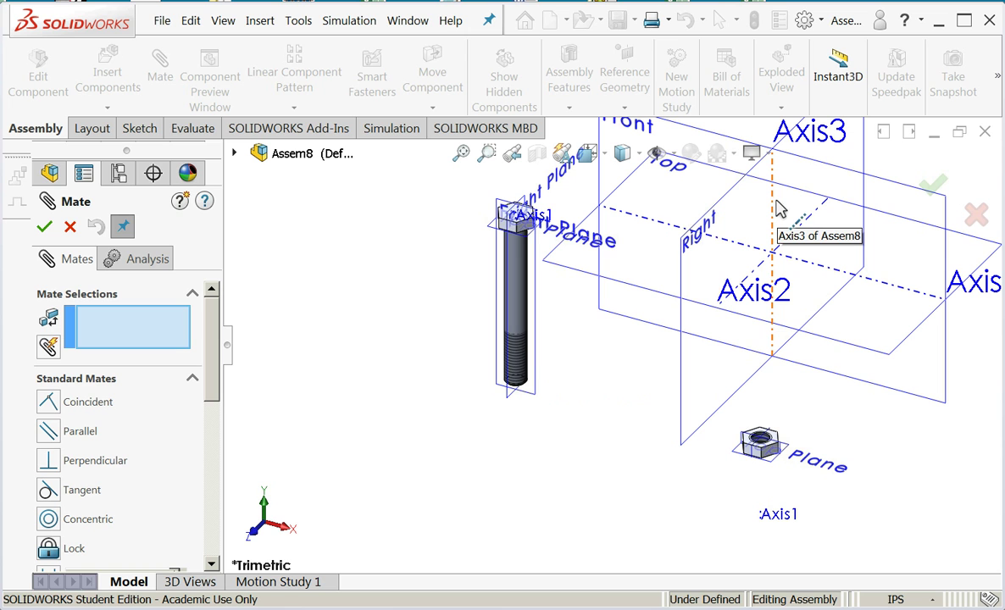
pyautogui.click(519, 298)
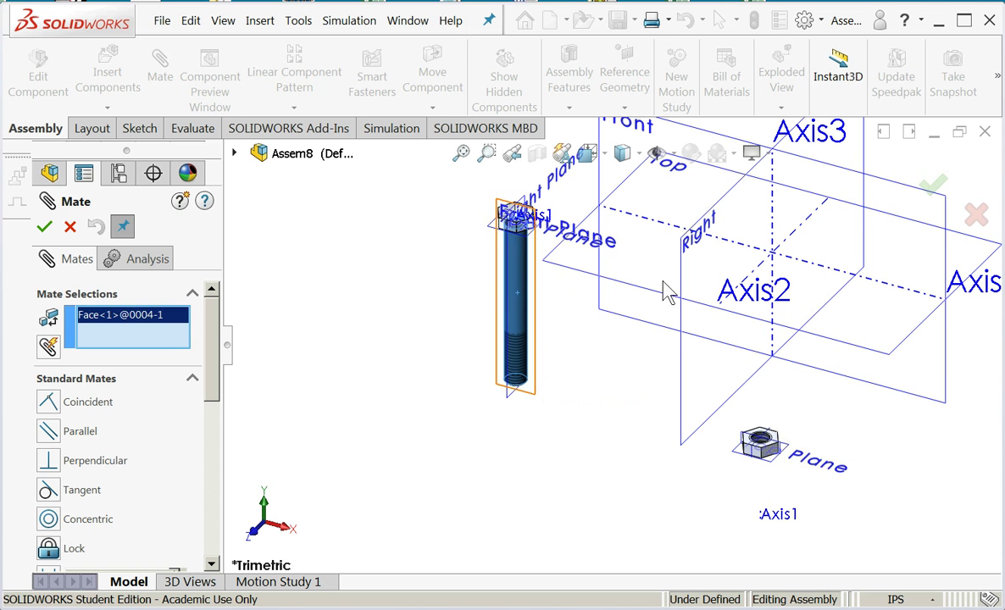
pyautogui.click(772, 203)
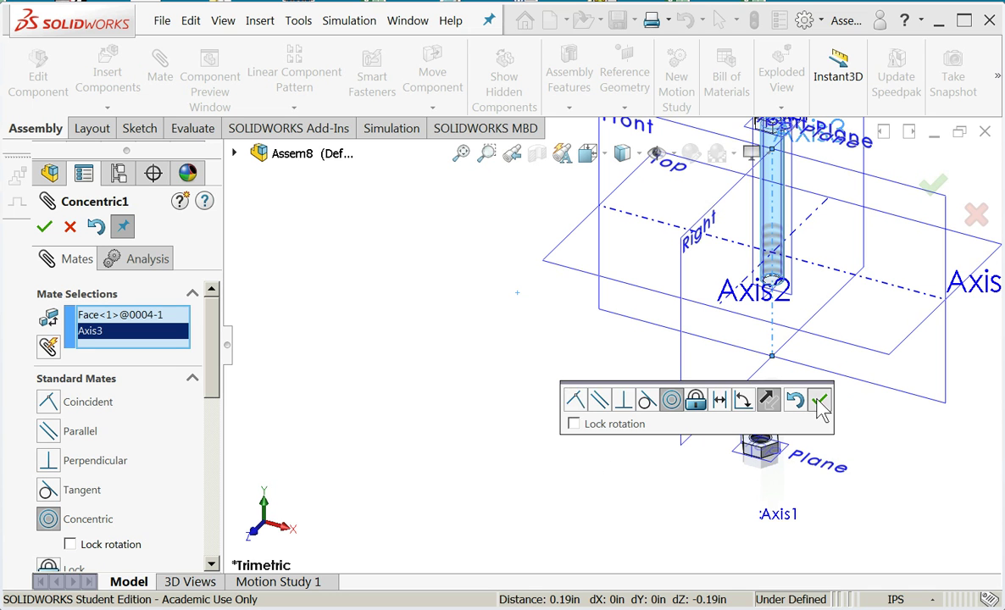
# Step: Accept the concentric mate between the bolt shank and Axis3, then close the Mate settings
pyautogui.click(819, 399)
pyautogui.scroll(3, 801, 310)
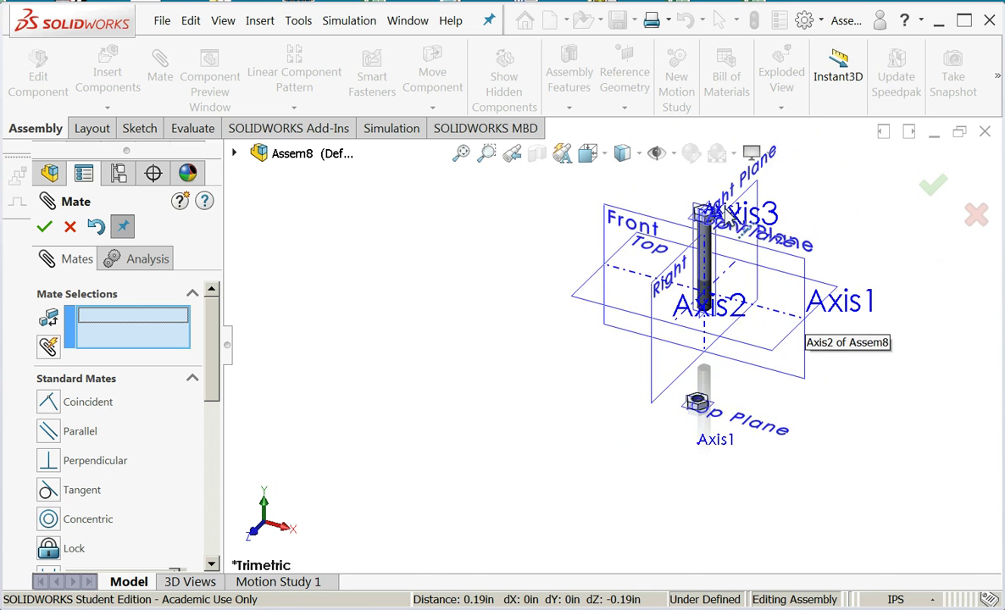
pyautogui.scroll(-3, 711, 230)
pyautogui.scroll(-2, 699, 247)
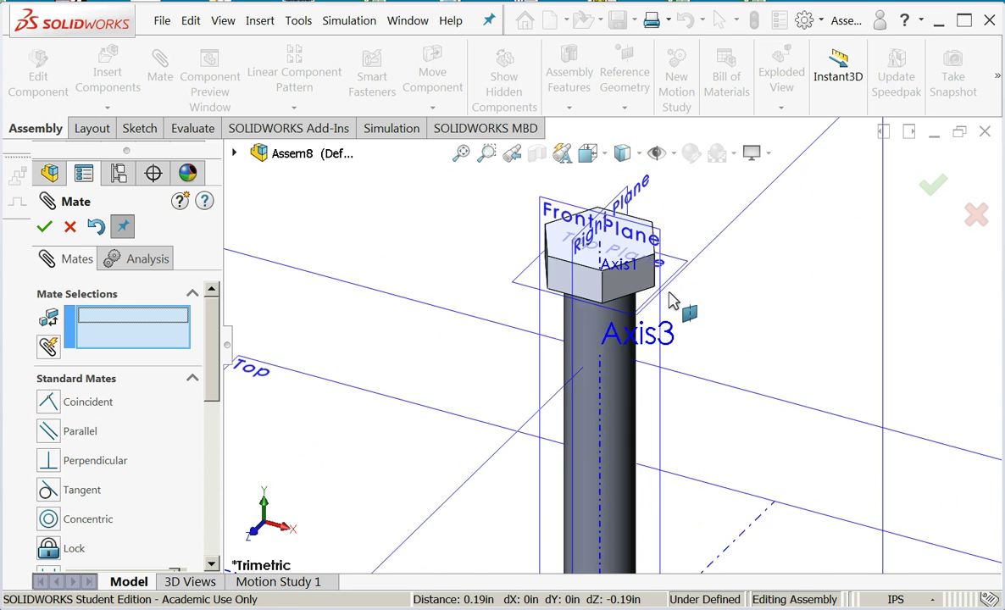
pyautogui.scroll(-3, 673, 303)
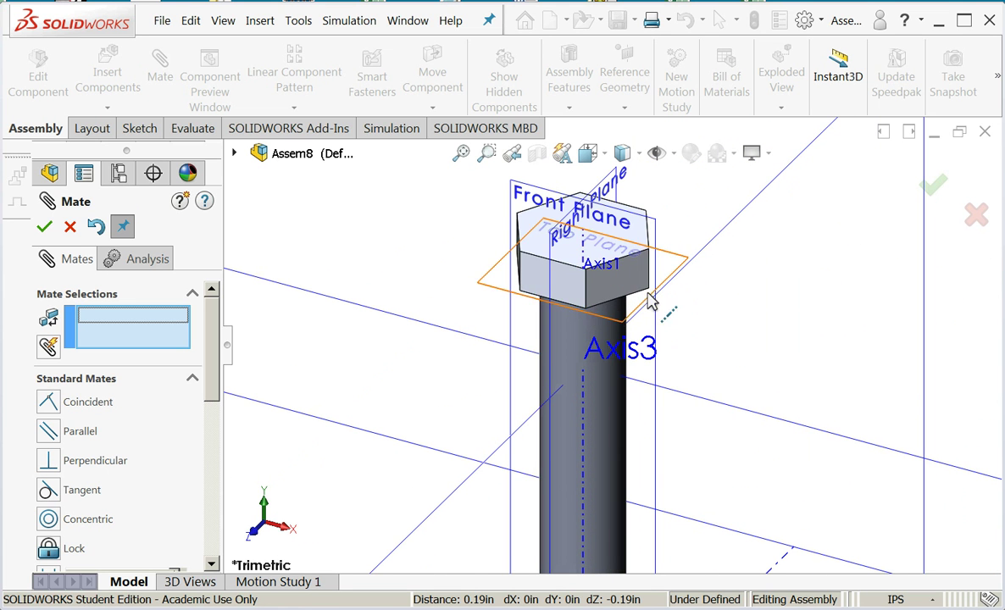
pyautogui.click(641, 298)
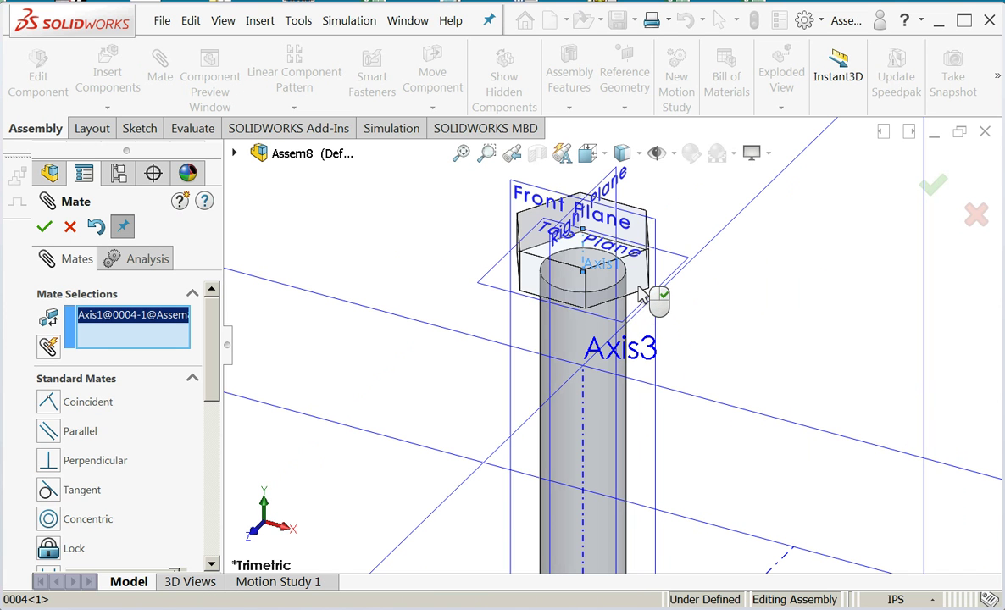
pyautogui.rightClick(639, 291)
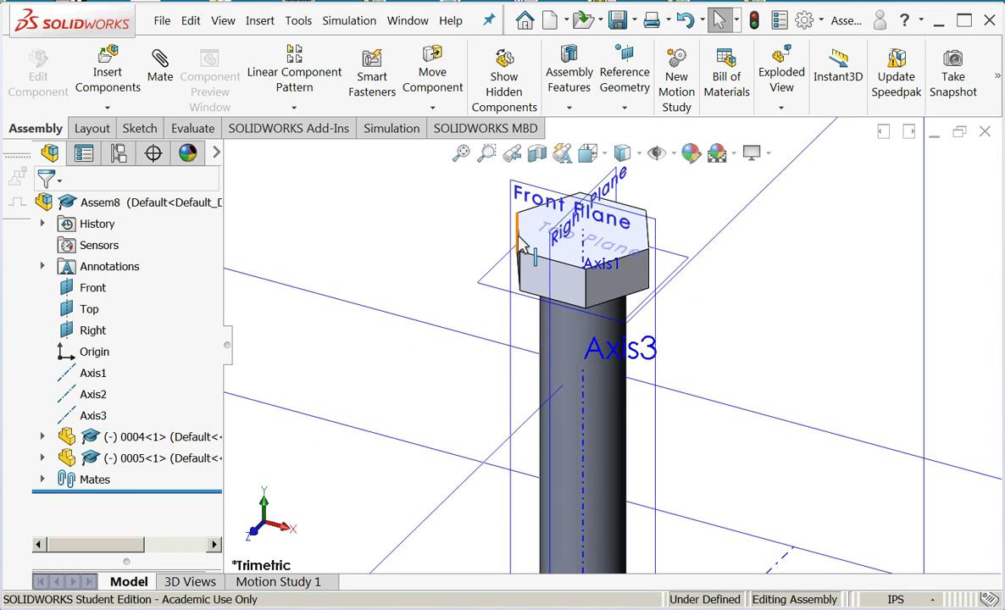
# Step: Drag the bolt lower and reorient the view to expose the head's top face
pyautogui.moveTo(522, 246); pyautogui.dragTo(600, 284)
pyautogui.press('Escape')
pyautogui.press('f')
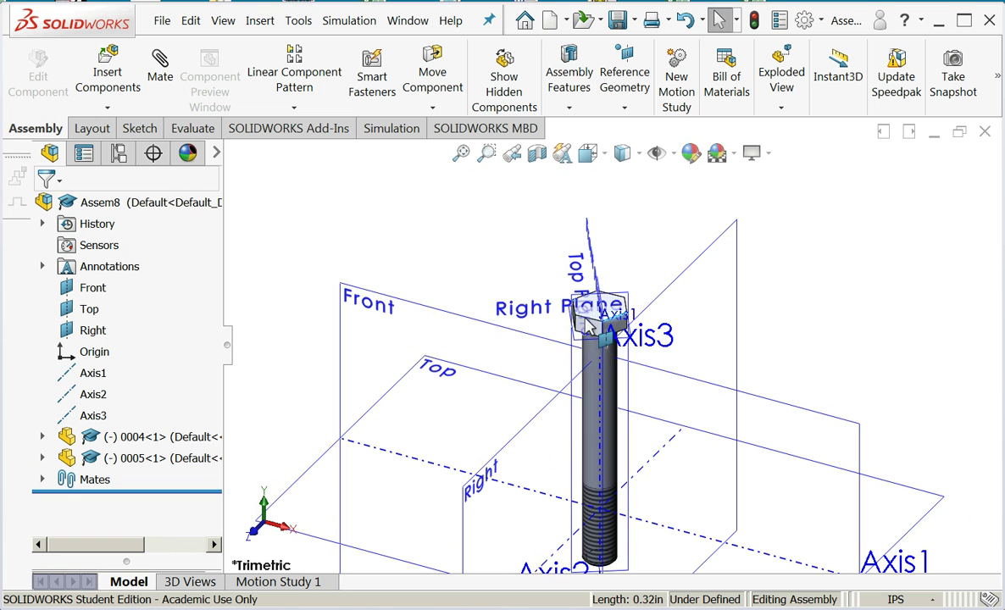
pyautogui.scroll(-3, 578, 325)
pyautogui.scroll(2, 585, 319)
pyautogui.scroll(-5, 587, 327)
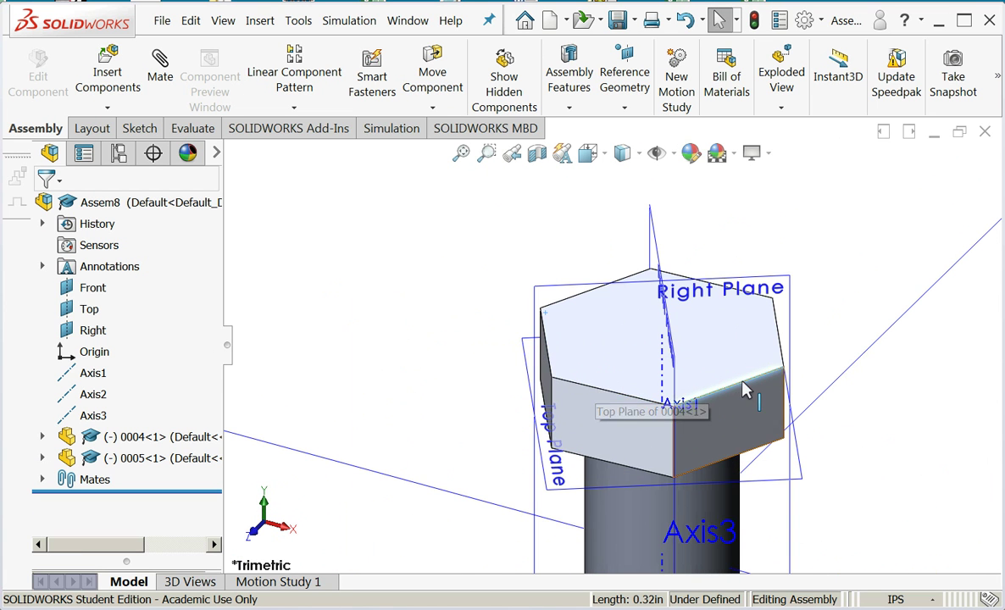
pyautogui.moveTo(746, 385); pyautogui.dragTo(731, 536, button='middle')
pyautogui.scroll(-3, 730, 536)
pyautogui.scroll(6, 730, 529)
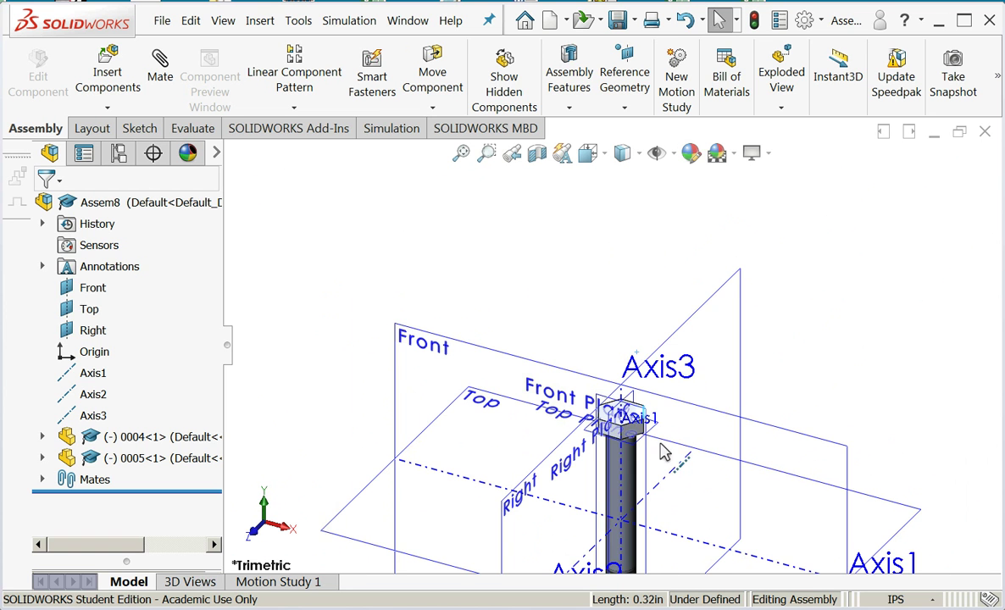
pyautogui.scroll(-3, 625, 417)
pyautogui.scroll(-3, 627, 420)
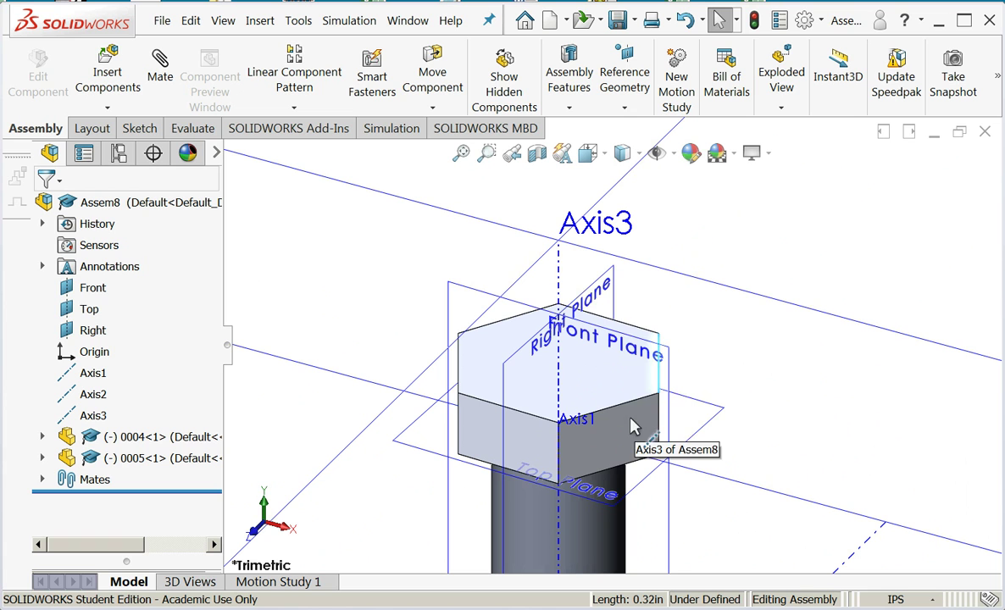
# Step: Mate the bolt head's top face to the Top plane with a 1in distance
pyautogui.click(489, 373)
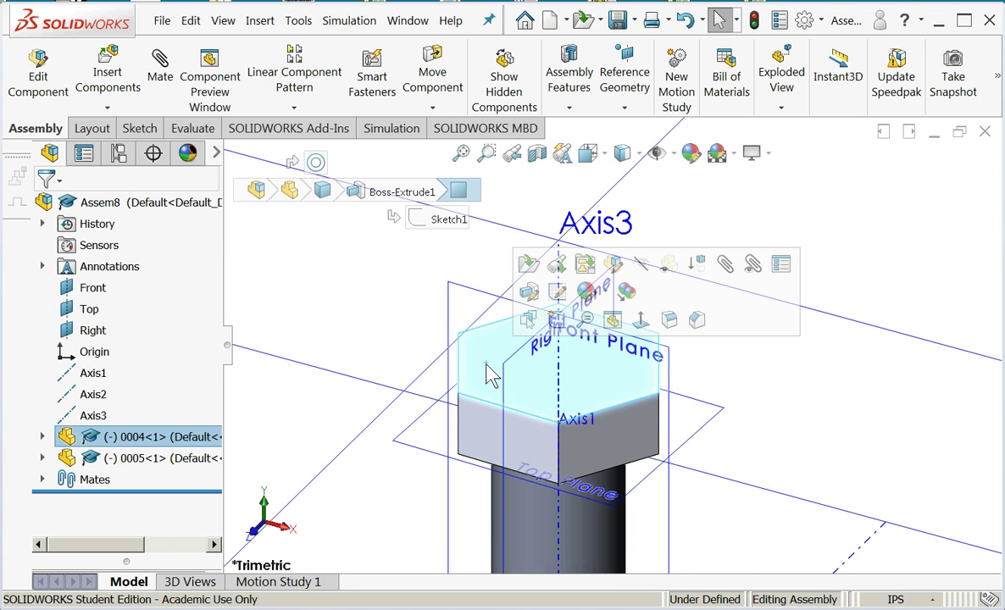
pyautogui.click(158, 72)
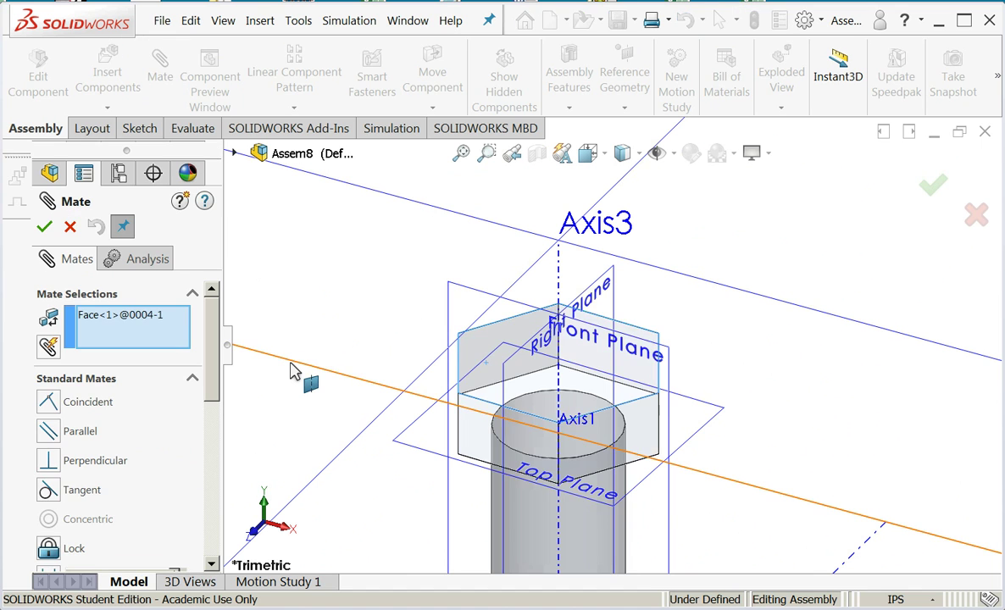
pyautogui.click(291, 371)
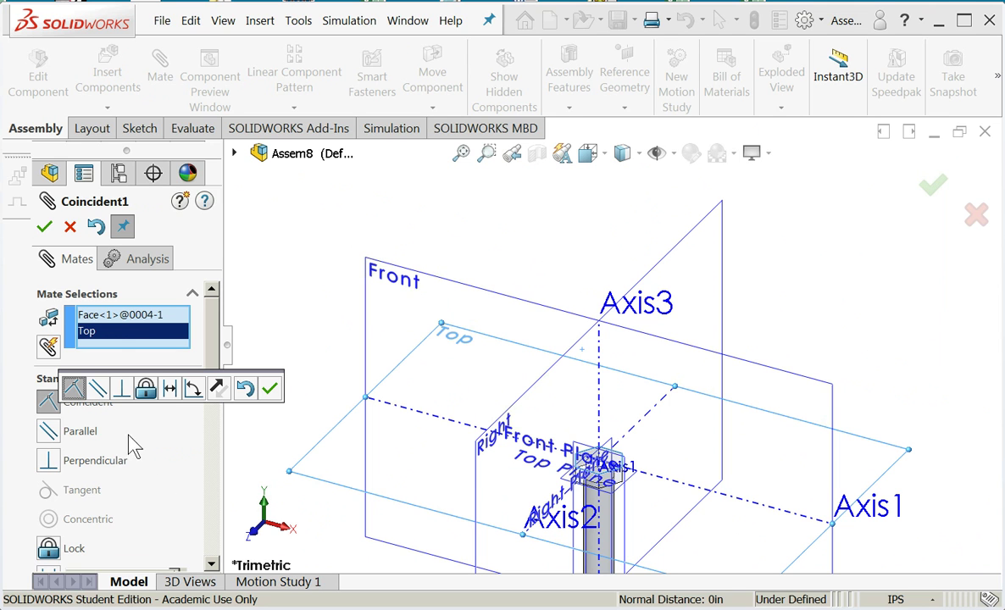
pyautogui.click(73, 390)
pyautogui.click(170, 390)
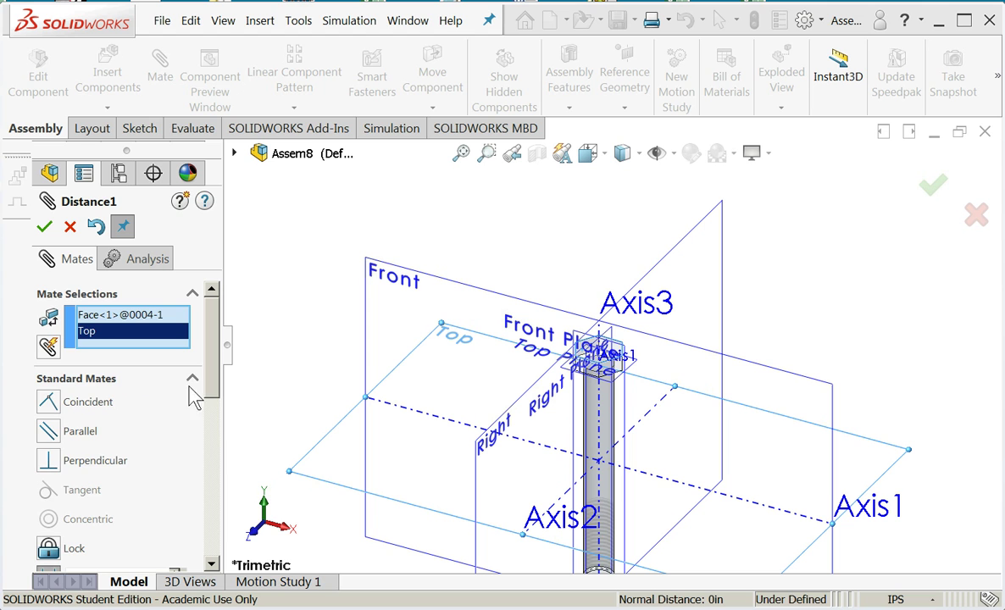
pyautogui.moveTo(210, 369); pyautogui.dragTo(229, 430)
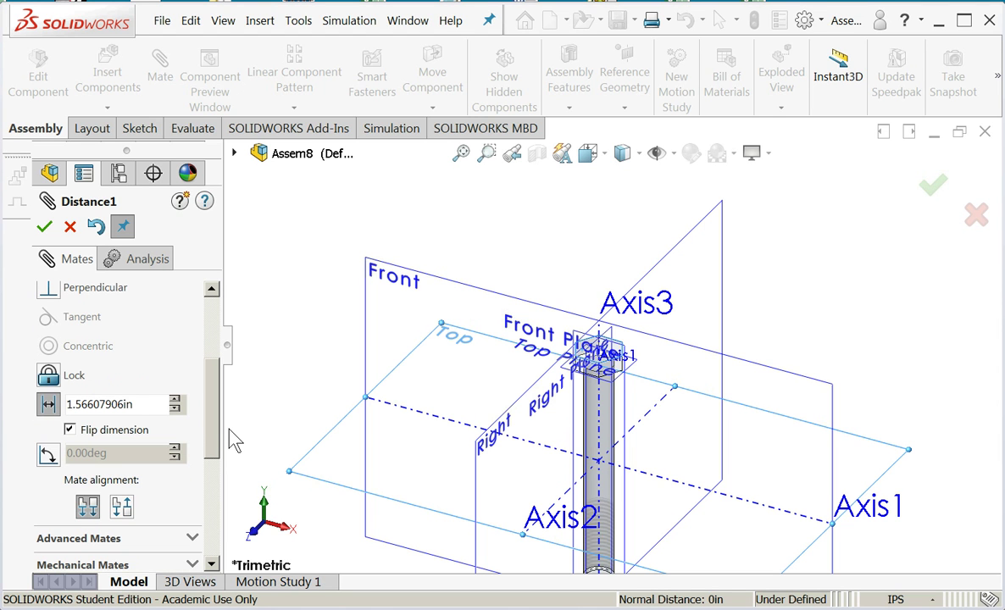
pyautogui.doubleClick(148, 405)
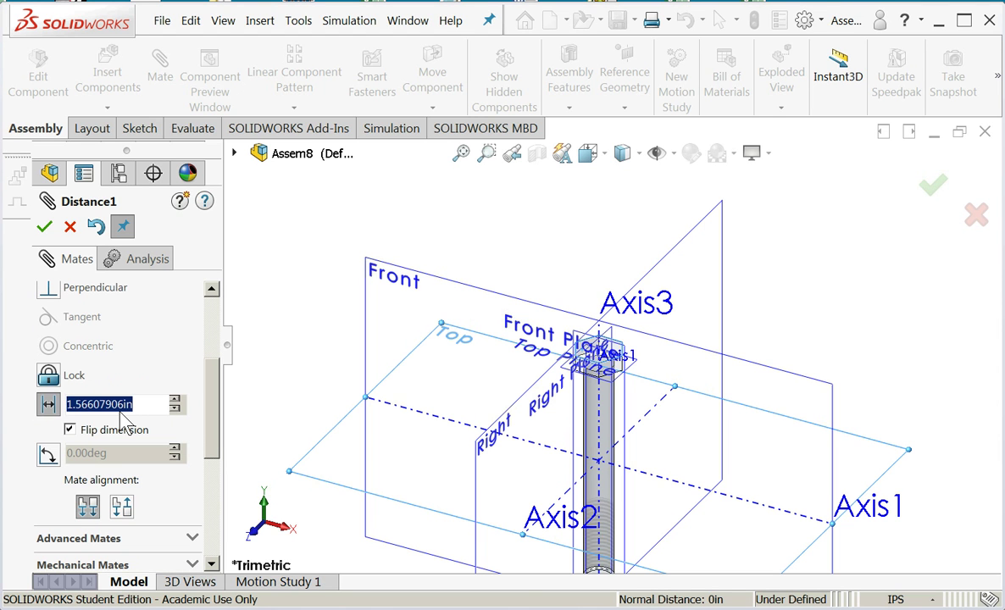
pyautogui.write('1')
pyautogui.press('Return')
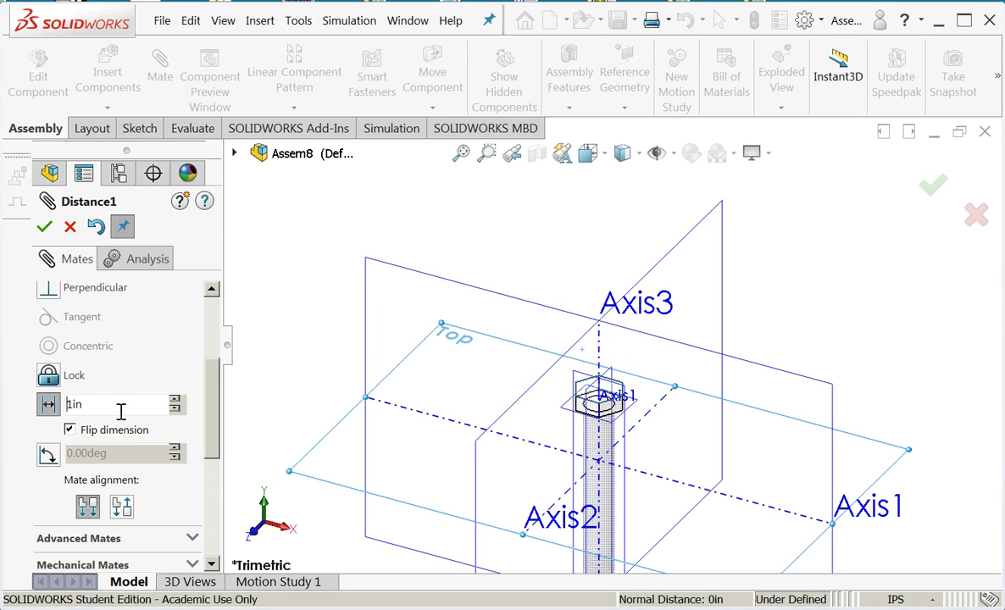
pyautogui.click(44, 226)
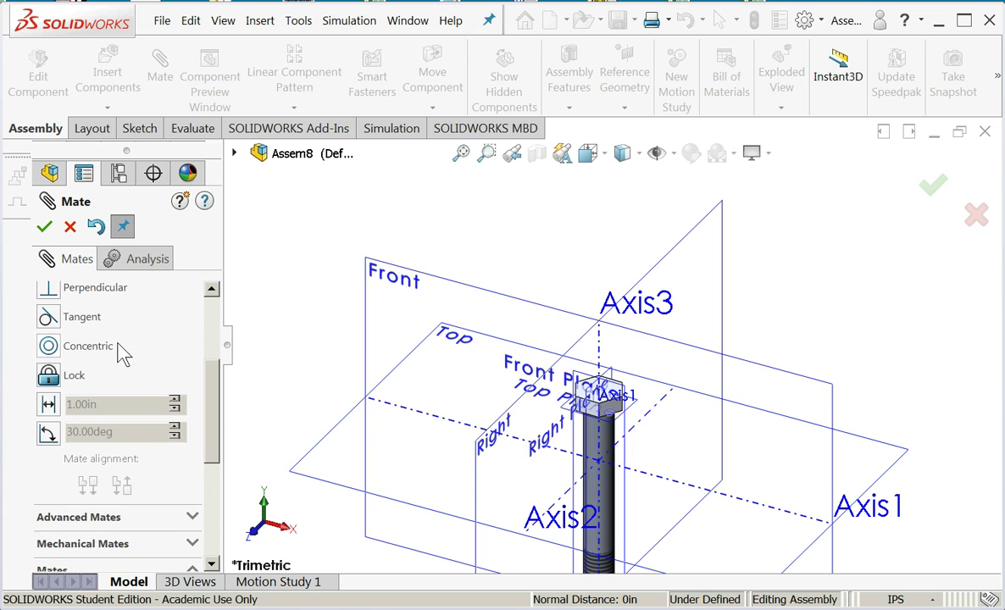
# Step: Close the mate settings and drag the bolt to test its remaining freedom
pyautogui.click(42, 226)
pyautogui.scroll(2, 639, 432)
pyautogui.scroll(-5, 603, 391)
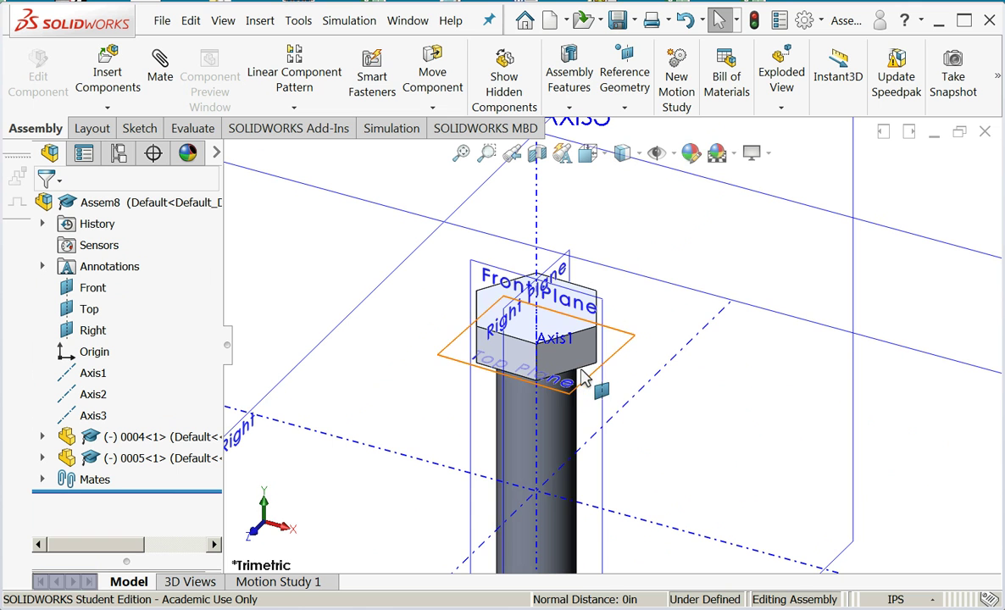
pyautogui.scroll(-1, 589, 383)
pyautogui.scroll(-2, 589, 383)
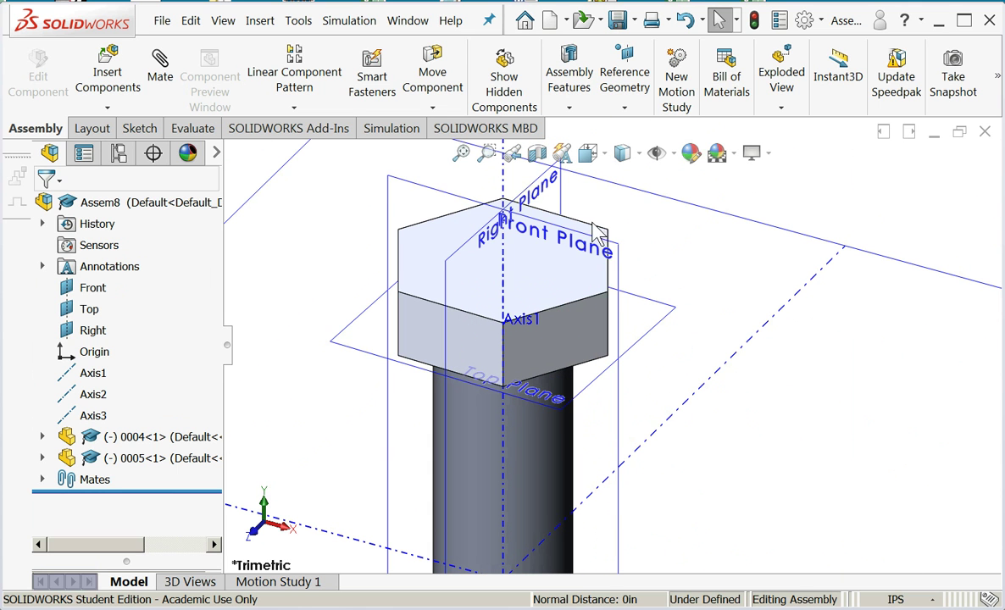
pyautogui.moveTo(596, 235); pyautogui.dragTo(498, 388)
pyautogui.scroll(3, 498, 388)
pyautogui.scroll(-2, 520, 338)
# Step: Start a new mate from a bolt-head edge, then clear the mate selections
pyautogui.click(517, 353)
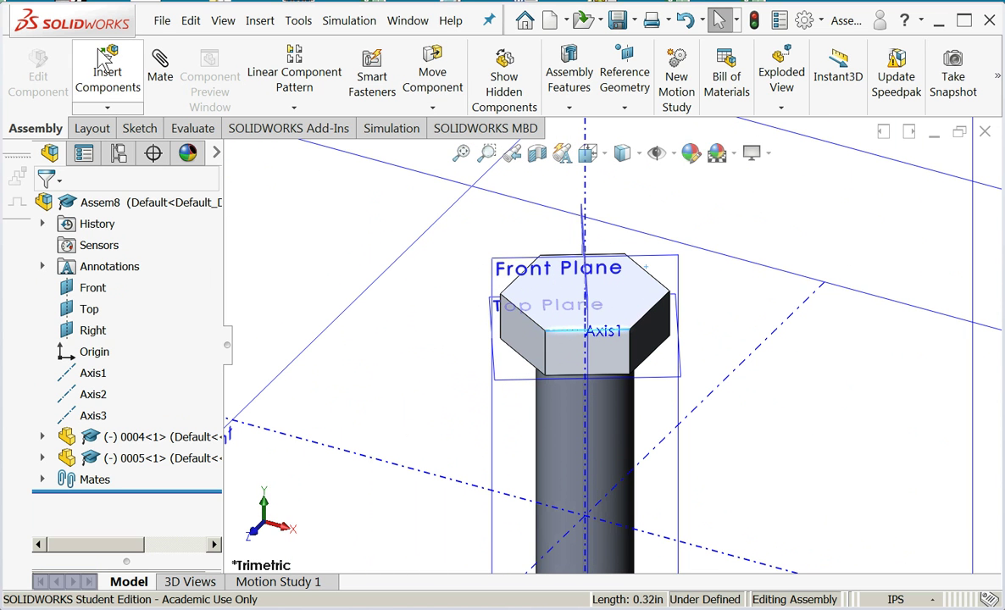
pyautogui.click(160, 69)
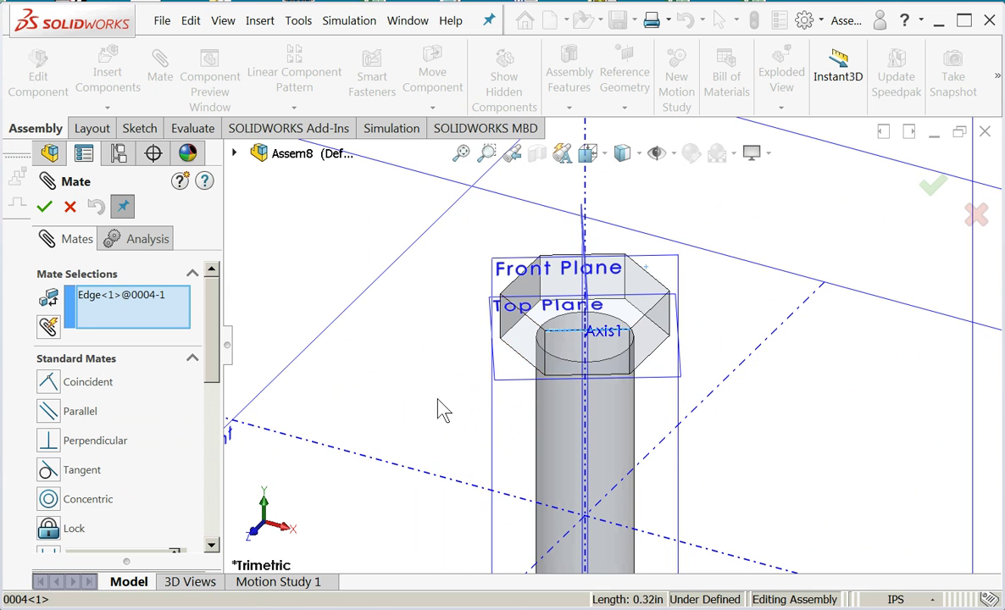
pyautogui.moveTo(433, 410); pyautogui.dragTo(446, 409, button='middle')
pyautogui.scroll(2, 446, 408)
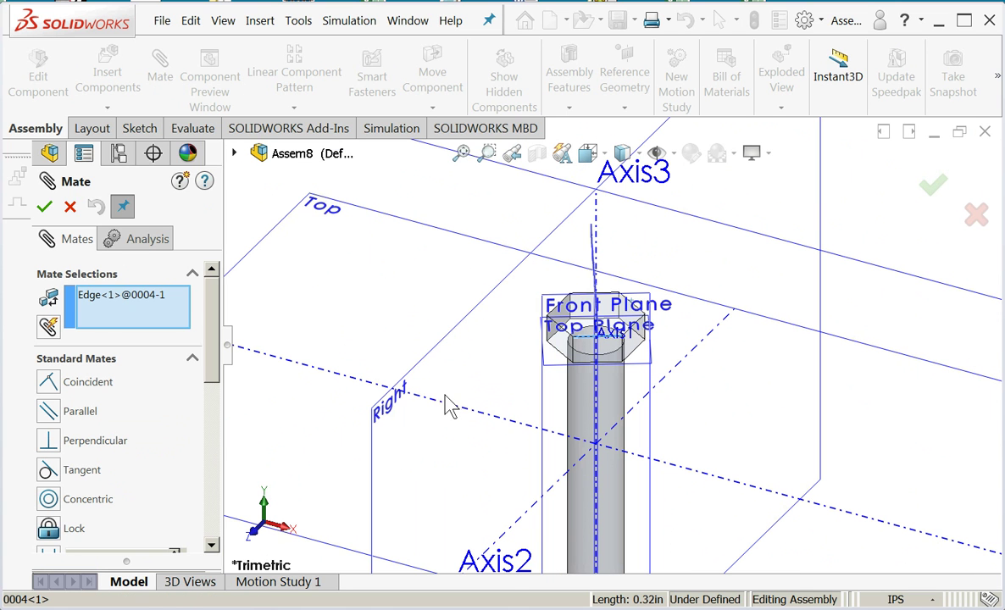
pyautogui.rightClick(108, 322)
pyautogui.click(144, 323)
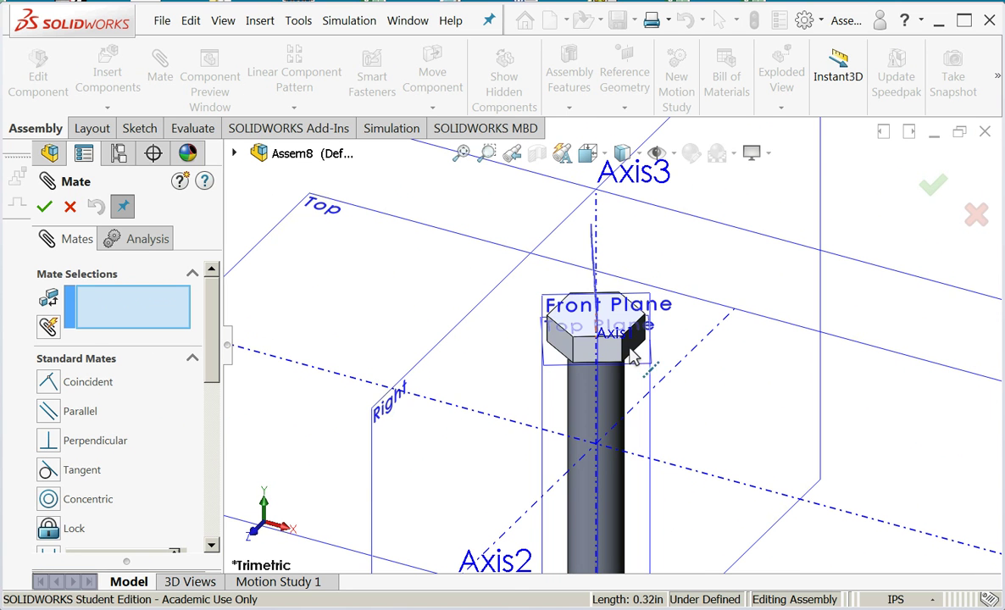
# Step: Add a 0° angle mate between a flat bolt-head face and the Right plane, then finish mating
pyautogui.click(566, 343)
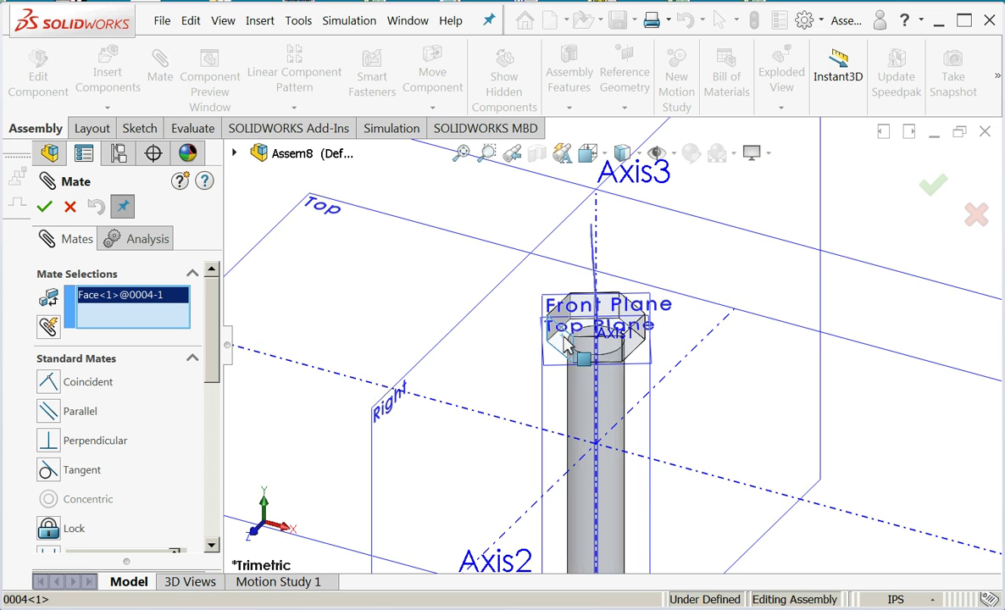
pyautogui.click(479, 315)
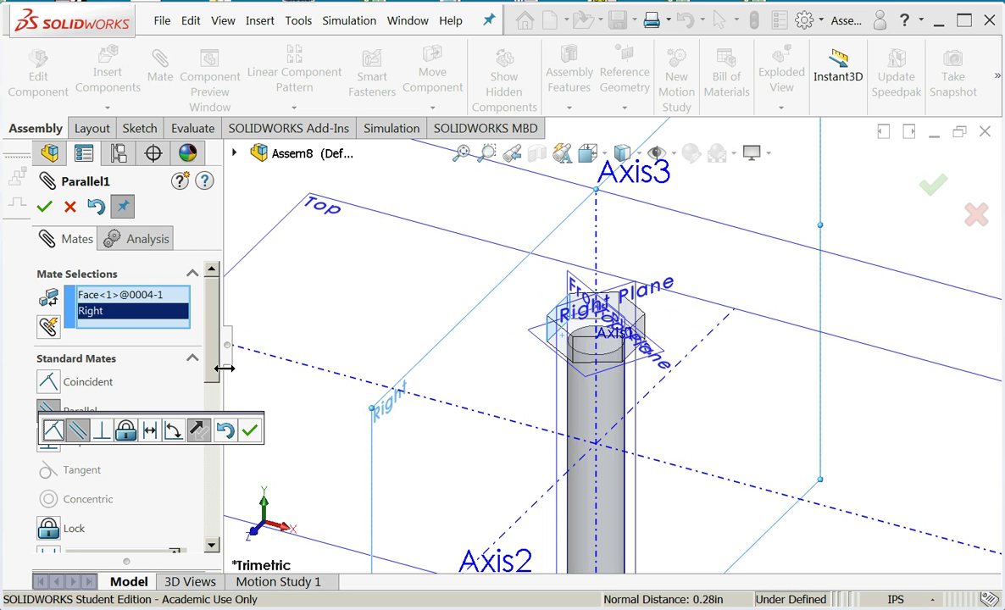
pyautogui.click(173, 431)
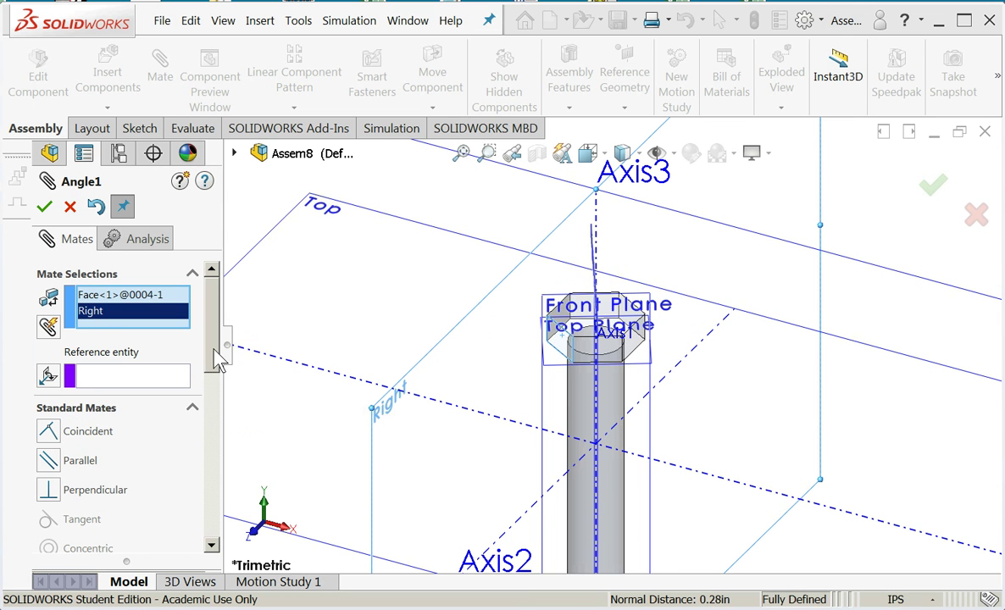
pyautogui.moveTo(215, 347); pyautogui.dragTo(218, 419)
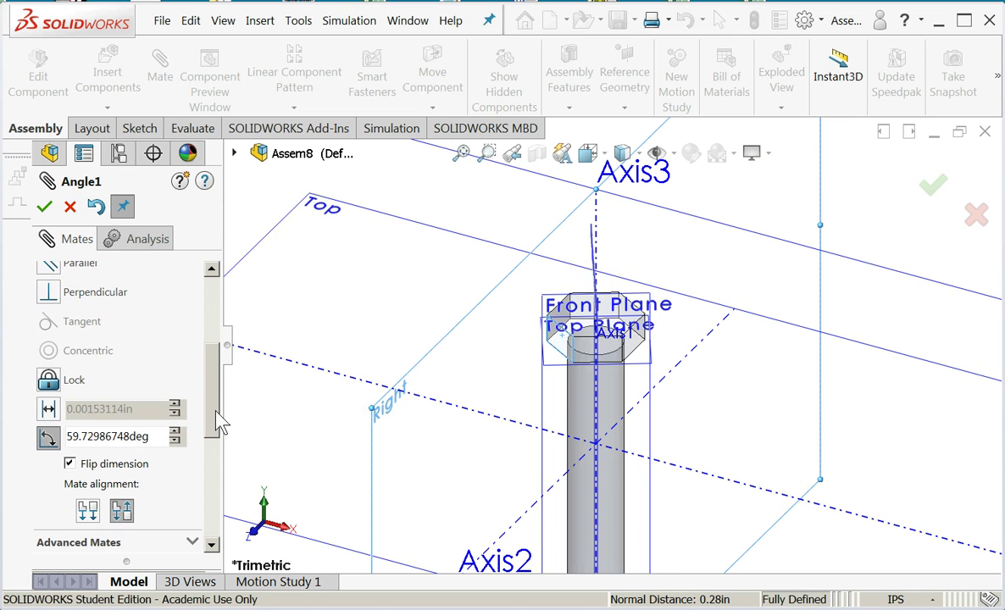
pyautogui.click(156, 436)
pyautogui.write('0')
pyautogui.press('Return')
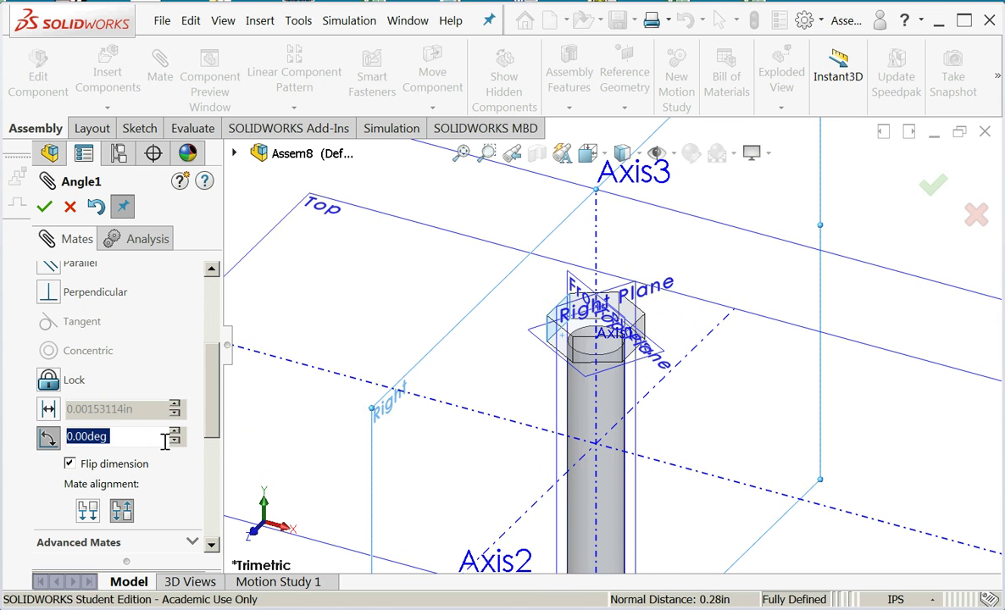
pyautogui.click(44, 207)
pyautogui.click(44, 207)
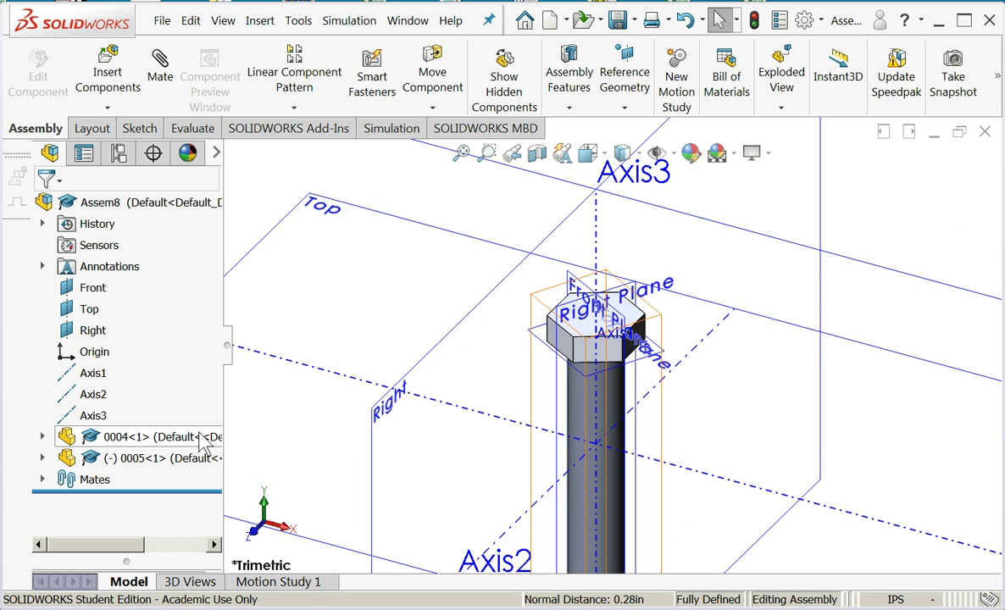
# Step: Zoom to fit and turn off all reference axes and planes from the View menu
pyautogui.press('f')
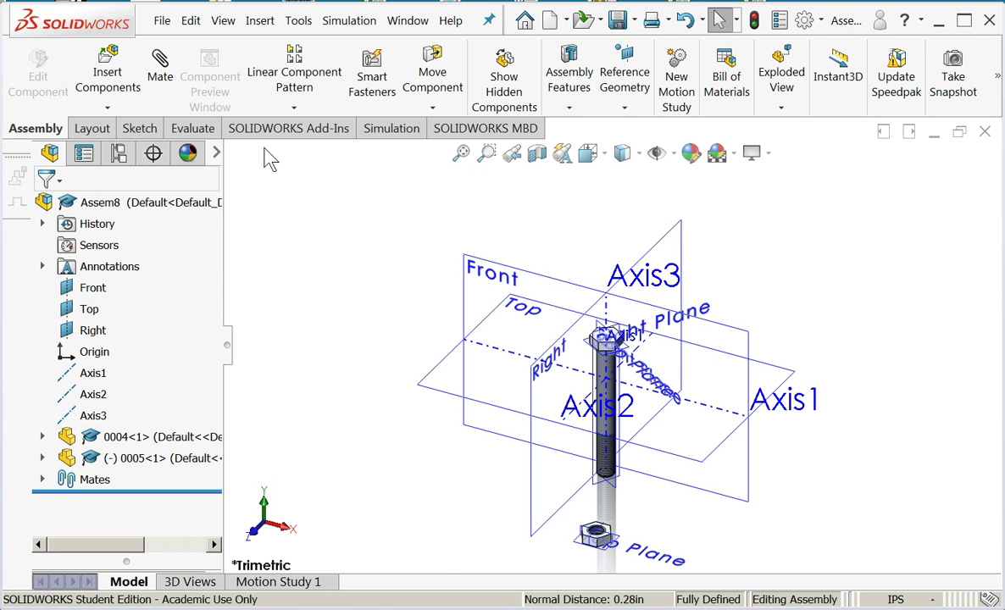
pyautogui.click(223, 21)
pyautogui.moveTo(297, 203)
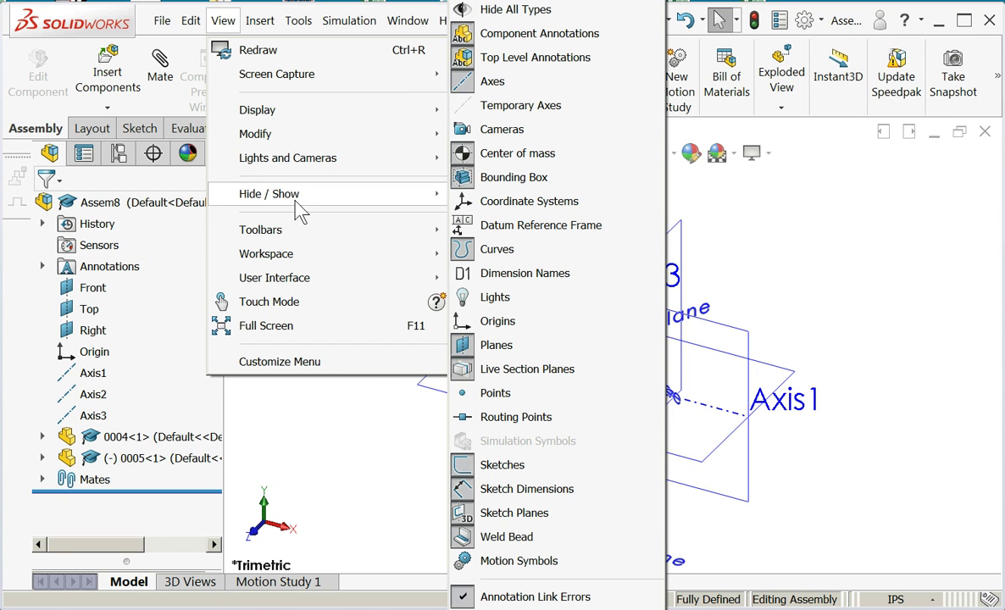
pyautogui.click(479, 83)
pyautogui.click(500, 344)
pyautogui.click(371, 478)
pyautogui.scroll(-5, 615, 508)
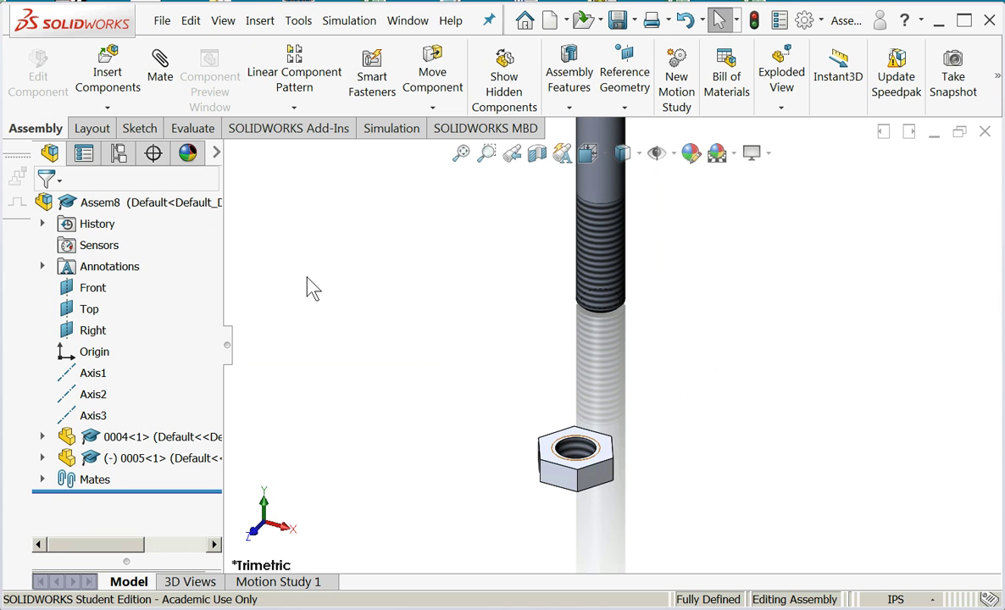
# Step: Add a concentric mate between the nut's tapped hole and the bolt's threaded face
pyautogui.click(165, 102)
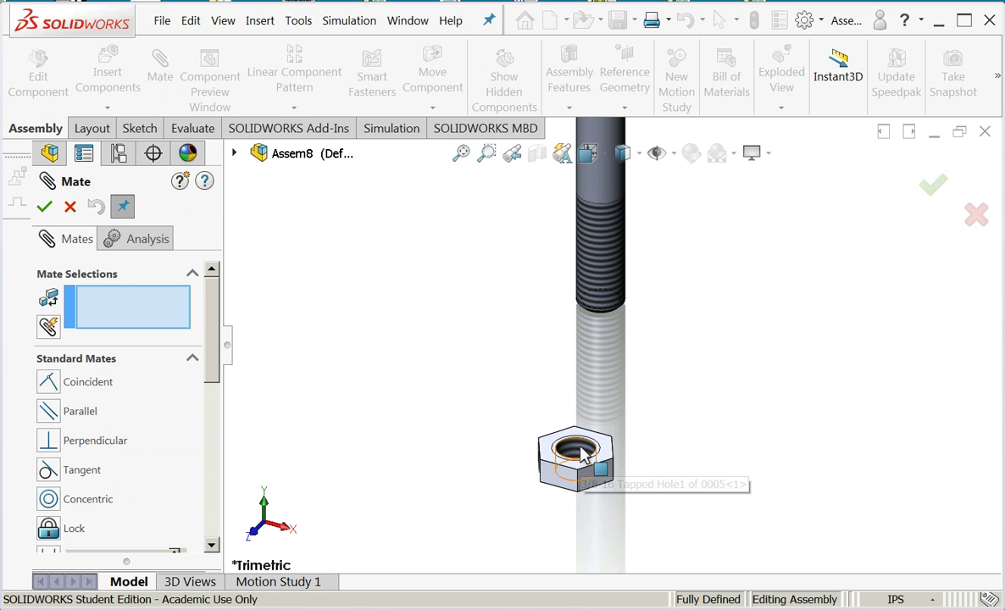
pyautogui.click(581, 453)
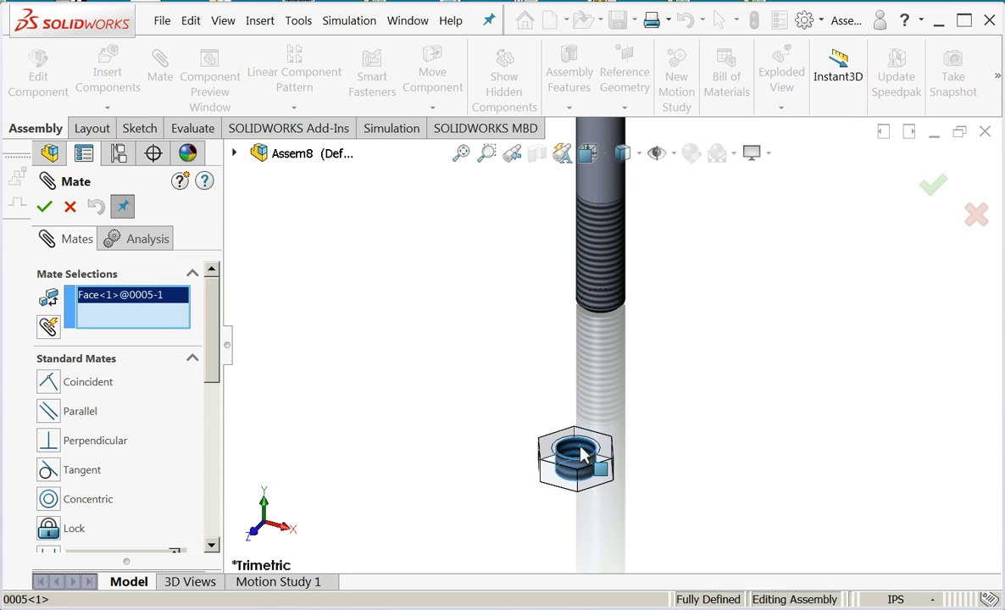
pyautogui.click(602, 238)
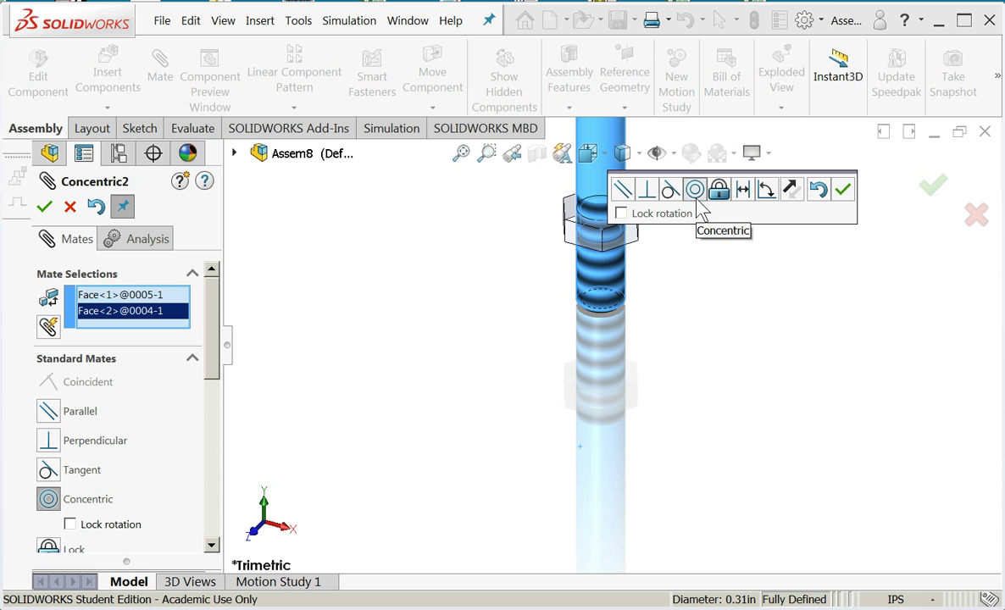
pyautogui.click(842, 189)
pyautogui.scroll(3, 786, 360)
pyautogui.scroll(-2, 648, 267)
pyautogui.scroll(-3, 562, 247)
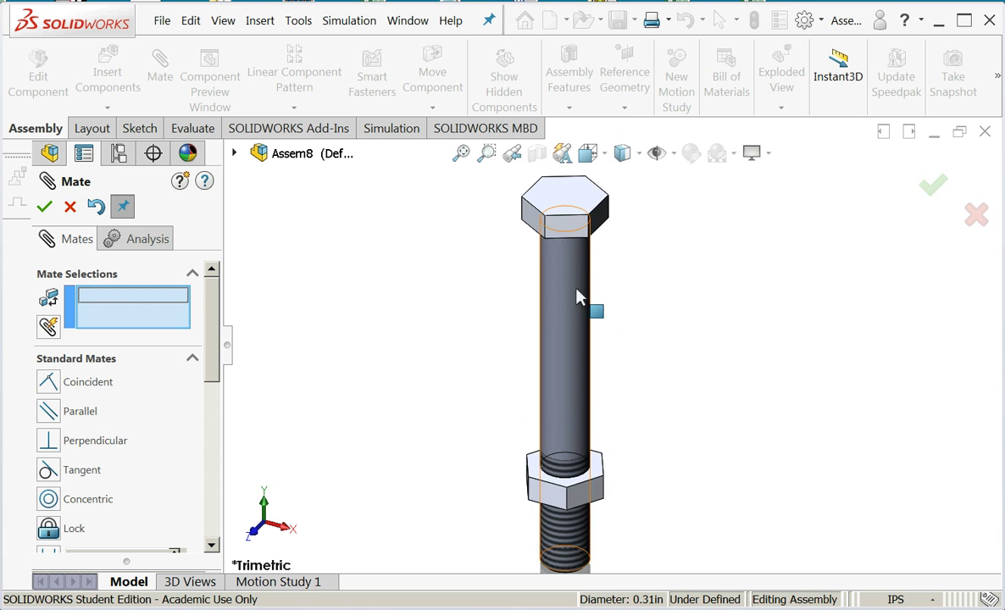
pyautogui.scroll(-1, 584, 290)
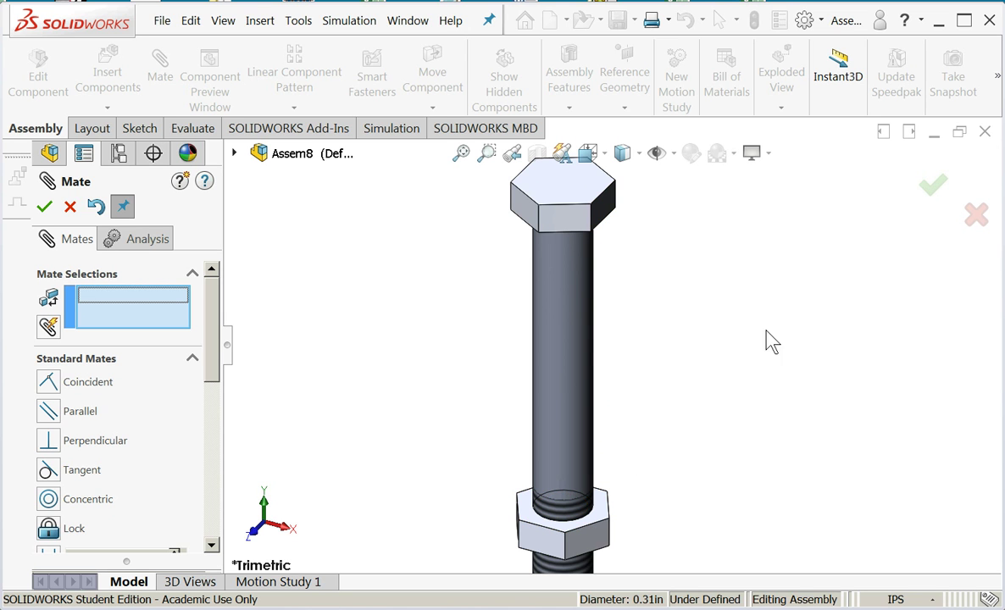
# Step: Try a 2.25in distance mate from the bolt head's underside to the nut's top face, then cancel it
pyautogui.rightClick(604, 213)
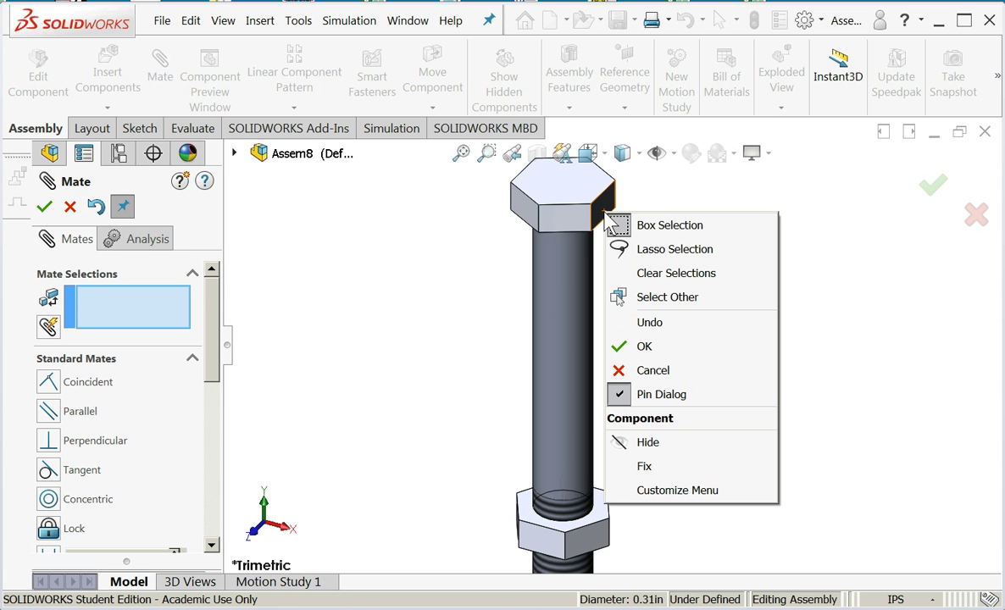
pyautogui.click(653, 298)
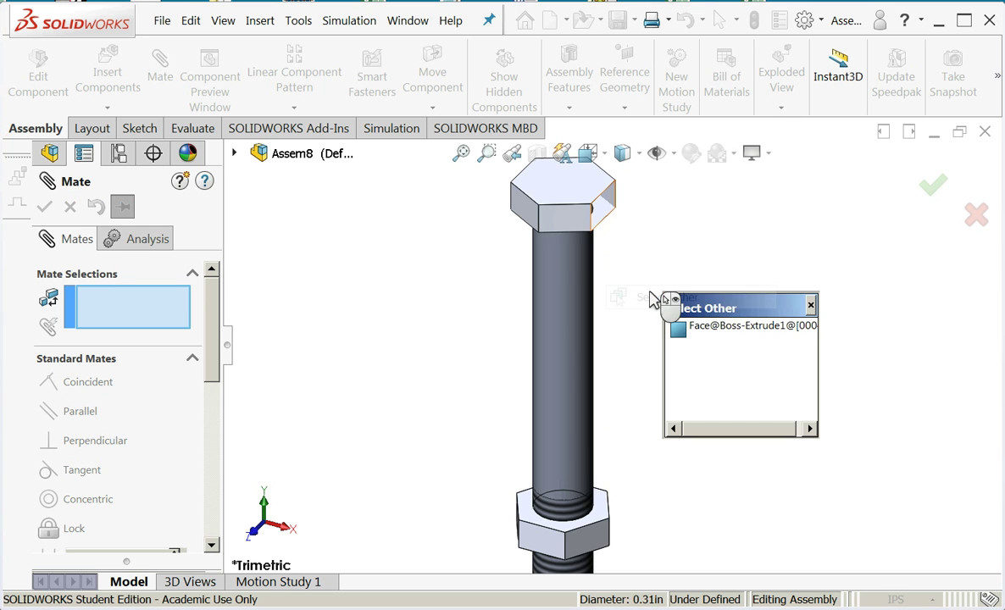
pyautogui.click(745, 328)
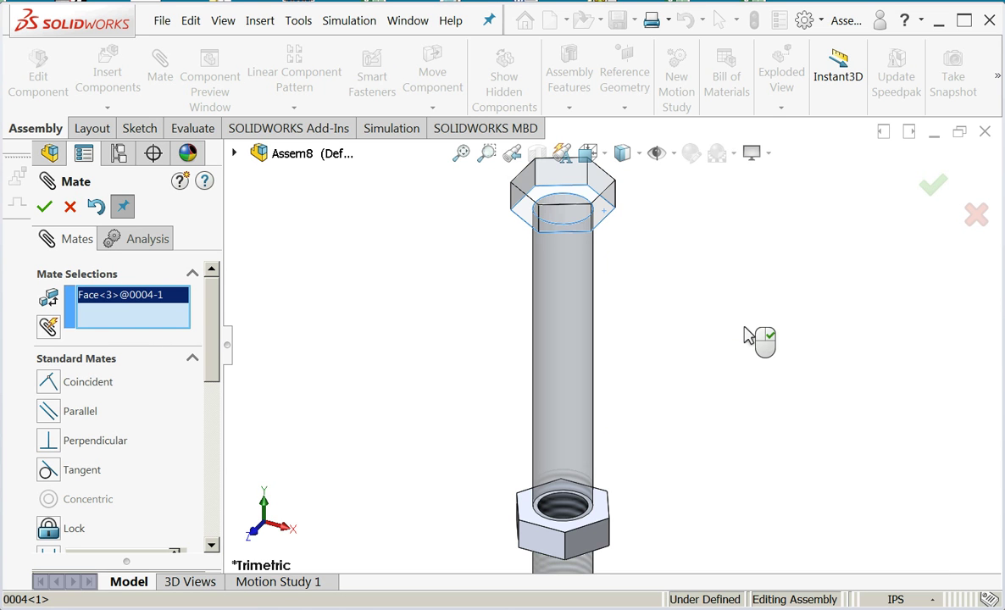
pyautogui.click(605, 515)
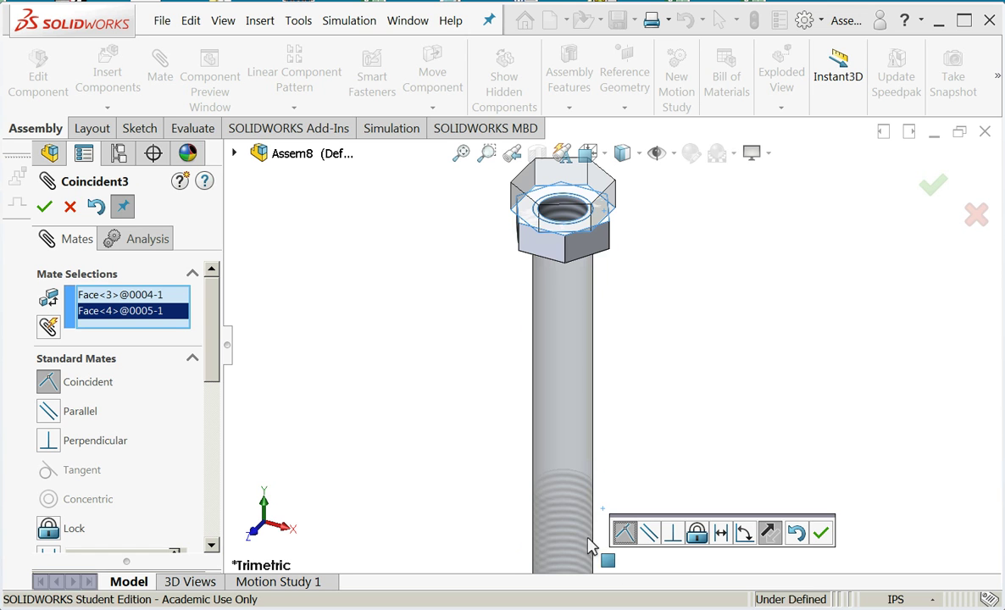
pyautogui.click(721, 532)
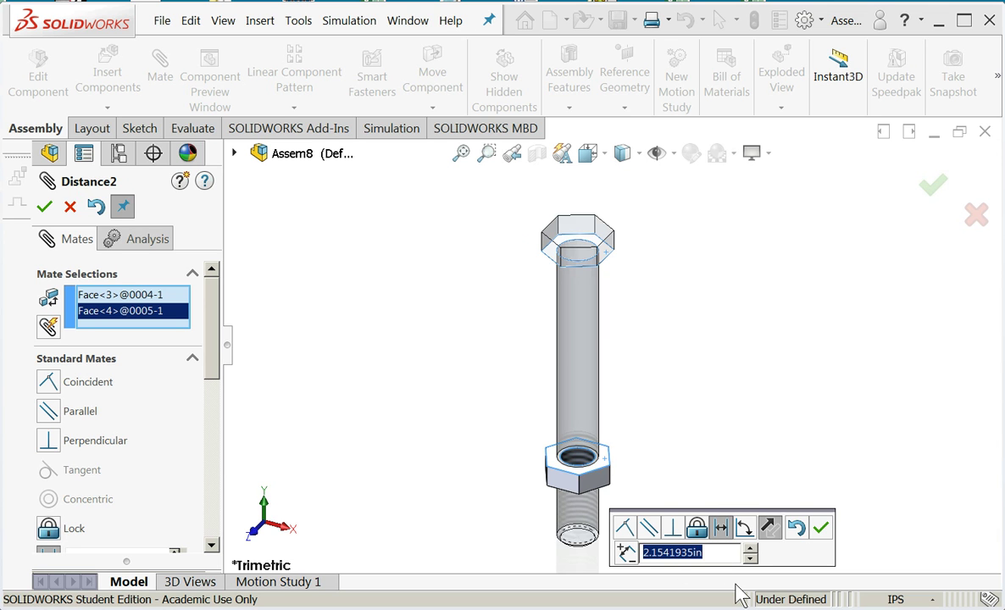
pyautogui.write('2.2')
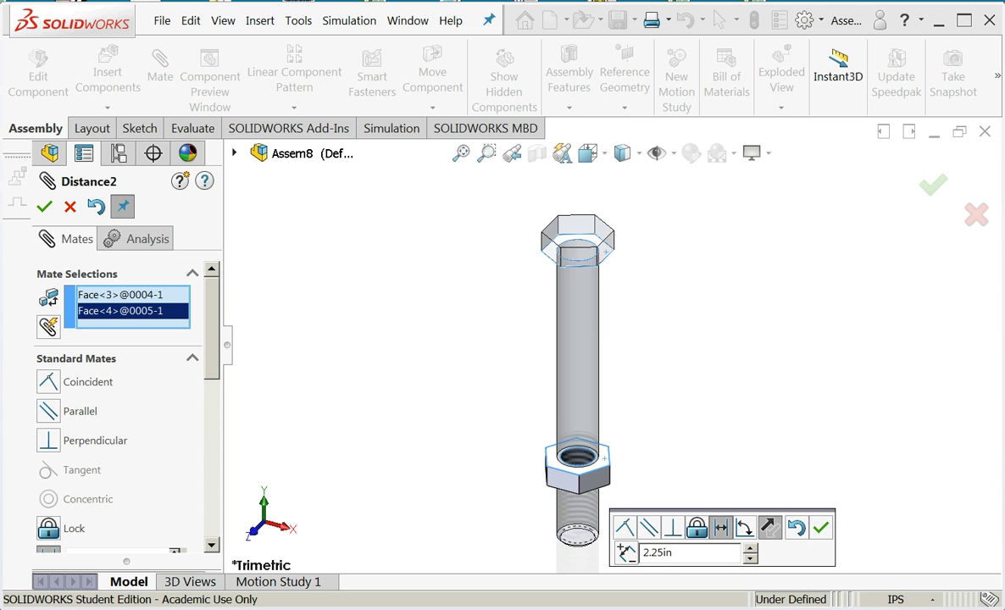
pyautogui.write('5in')
pyautogui.press('Return')
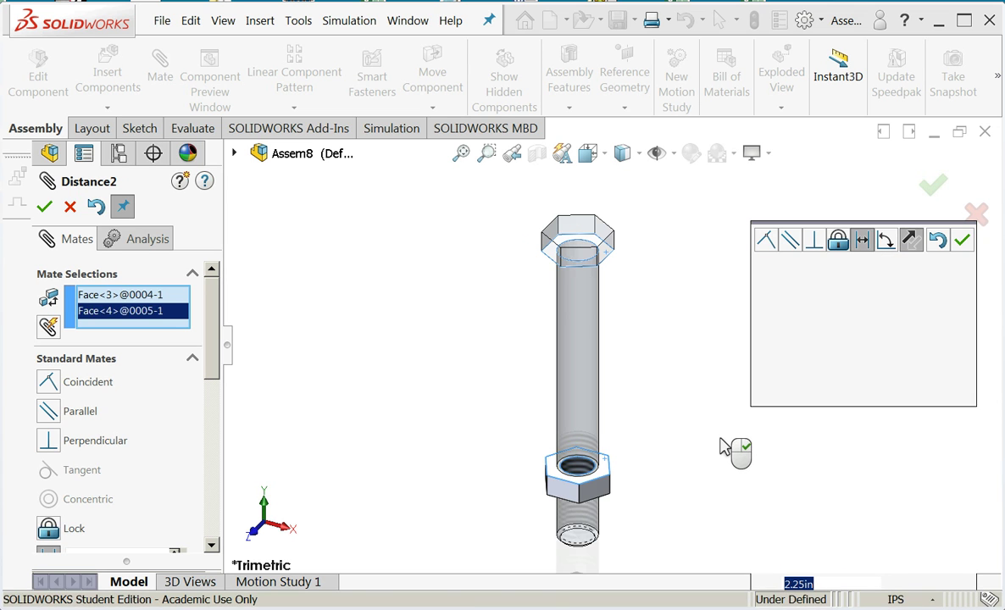
pyautogui.press('Delete')
pyautogui.press('Delete')
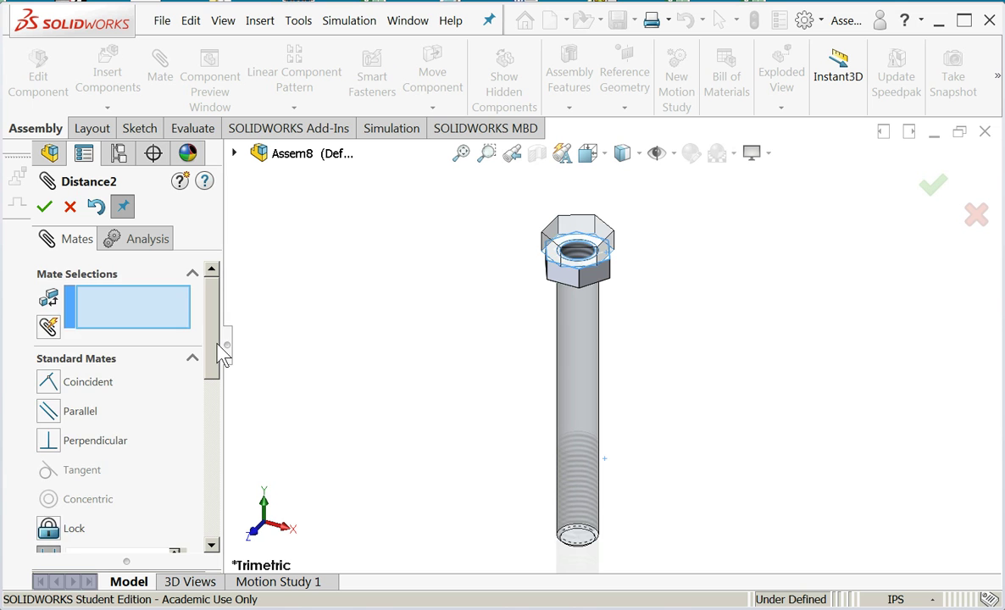
pyautogui.moveTo(217, 343); pyautogui.dragTo(222, 433)
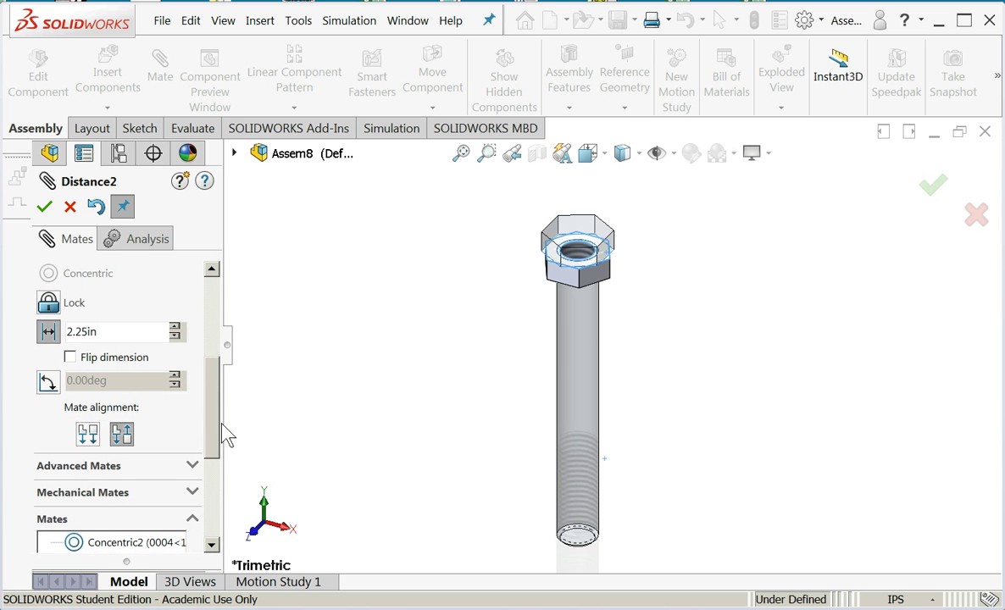
pyautogui.click(71, 206)
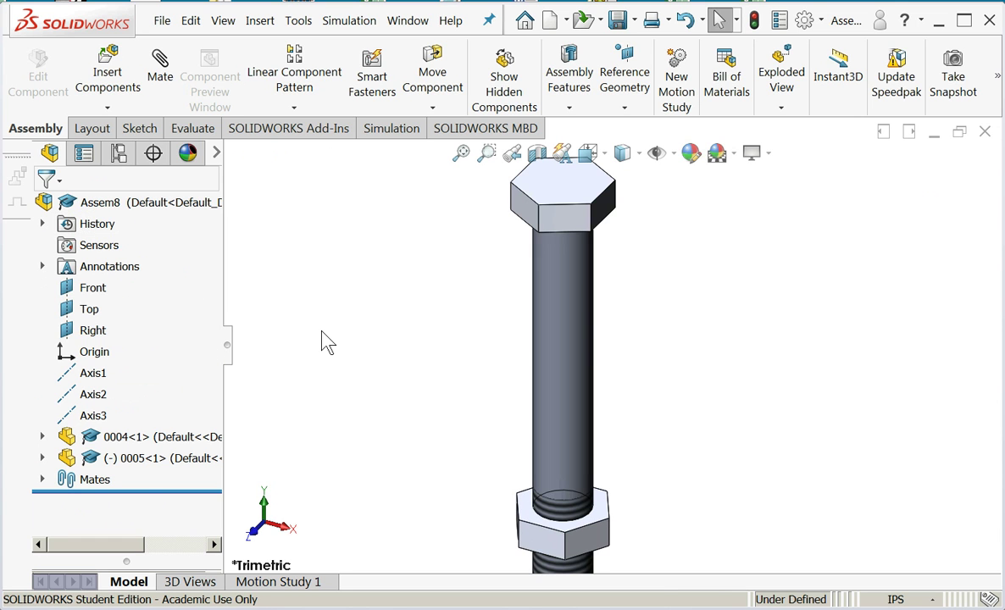
# Step: Expand the Mates folder to review Concentric1's references, then start a new mate
pyautogui.click(43, 481)
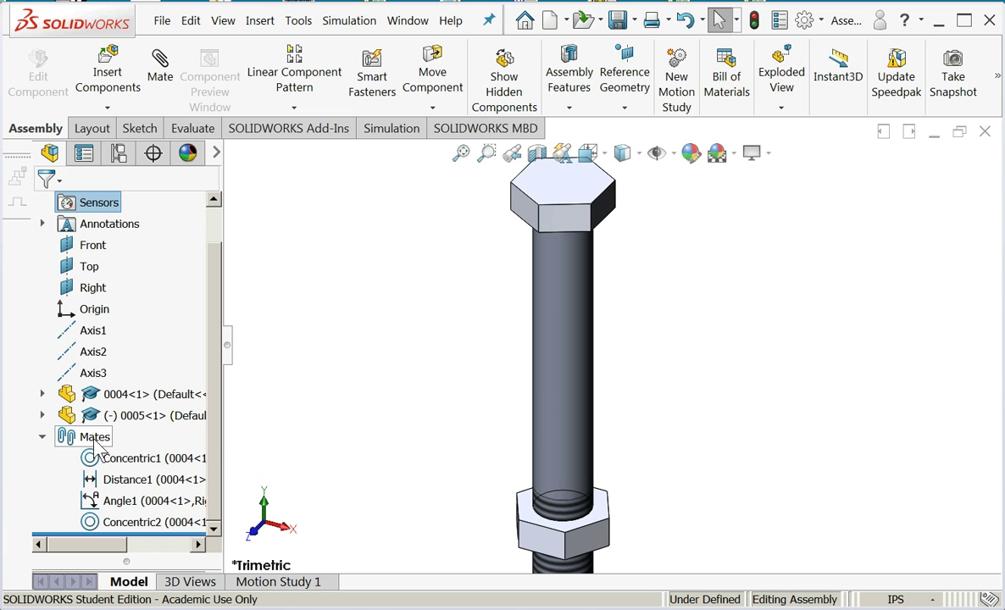
pyautogui.moveTo(111, 463)
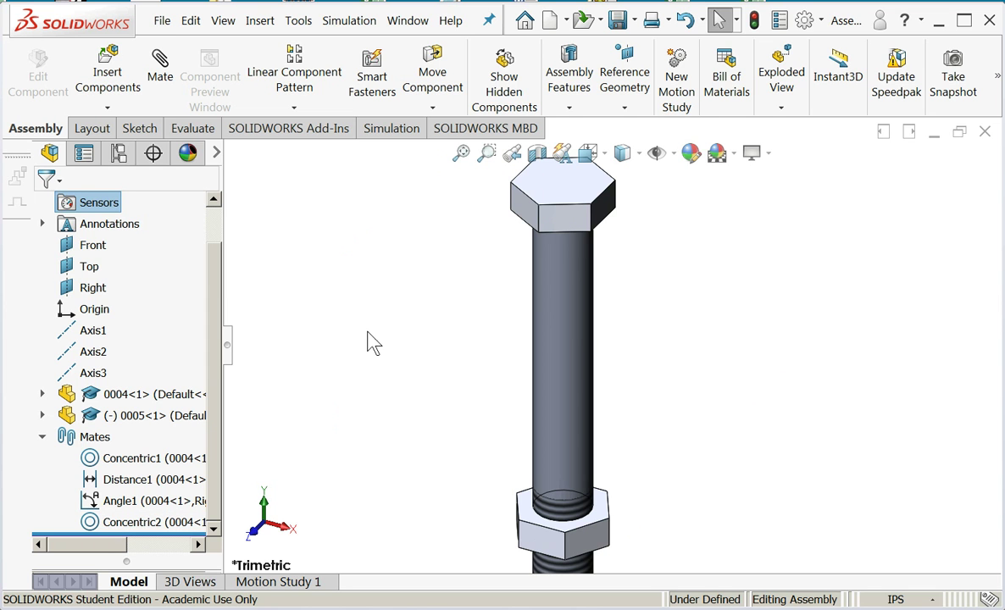
pyautogui.click(159, 68)
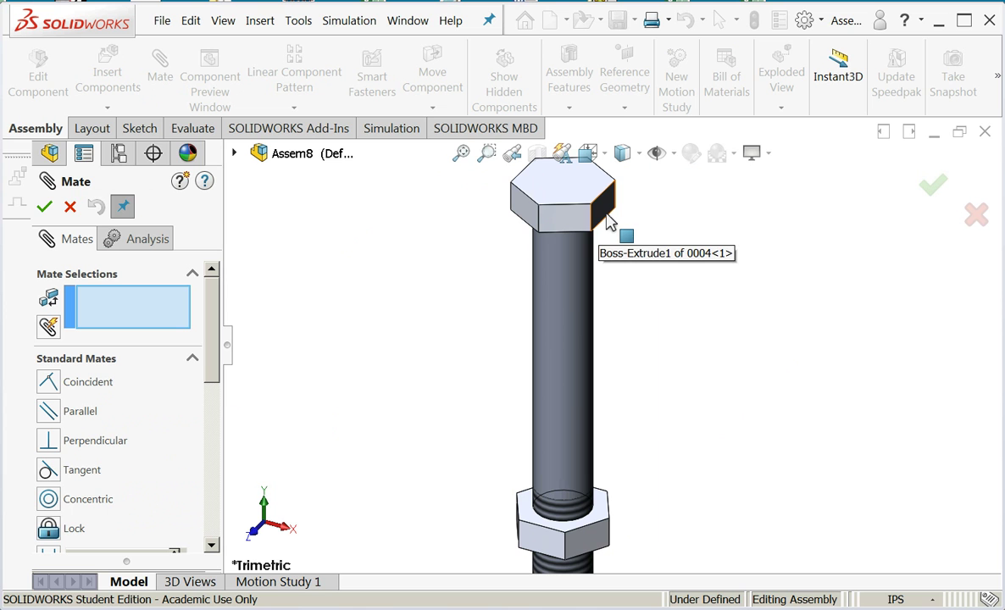
# Step: Add a 2.25in distance mate between the bolt head's underside and the nut's top face
pyautogui.rightClick(610, 220)
pyautogui.click(668, 299)
pyautogui.click(714, 332)
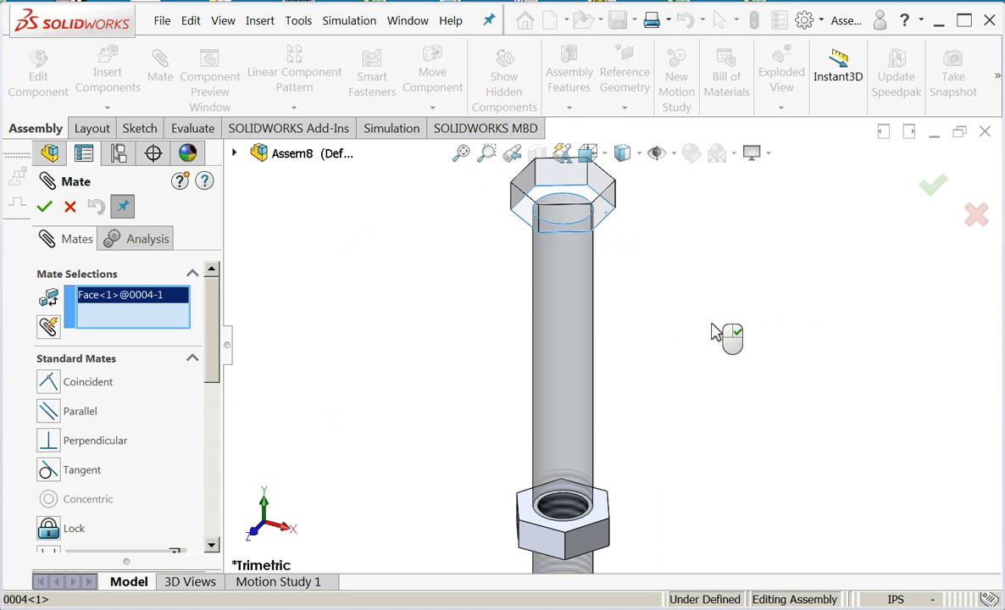
pyautogui.click(604, 505)
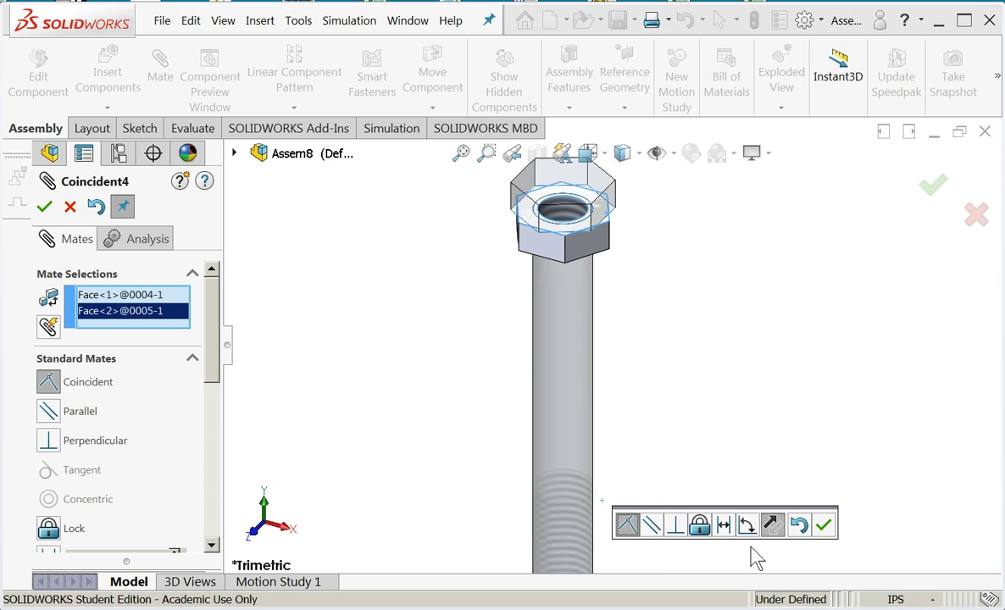
pyautogui.click(723, 527)
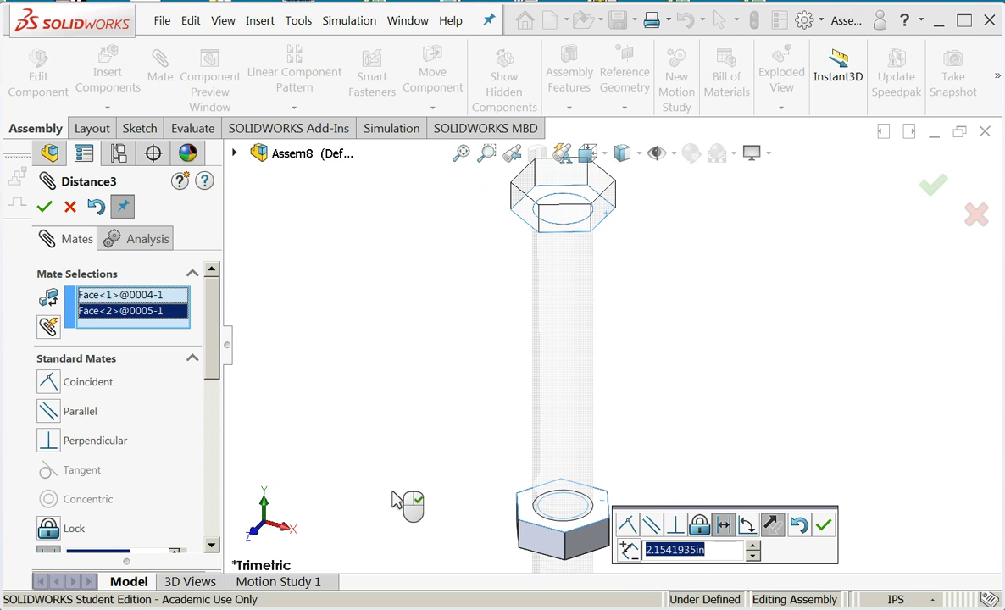
pyautogui.moveTo(213, 341); pyautogui.dragTo(213, 411)
pyautogui.doubleClick(146, 355)
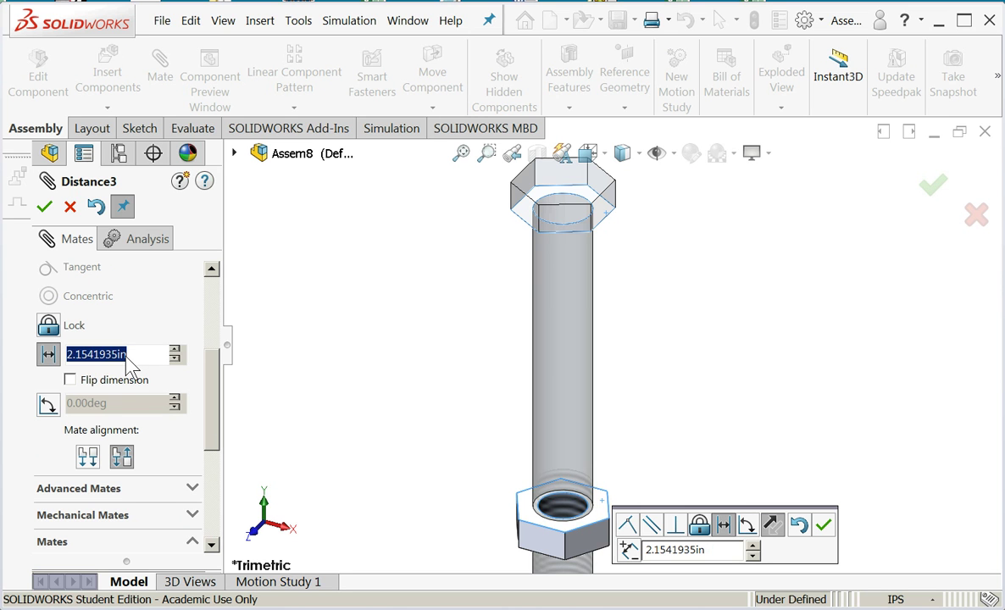
pyautogui.write('2.2')
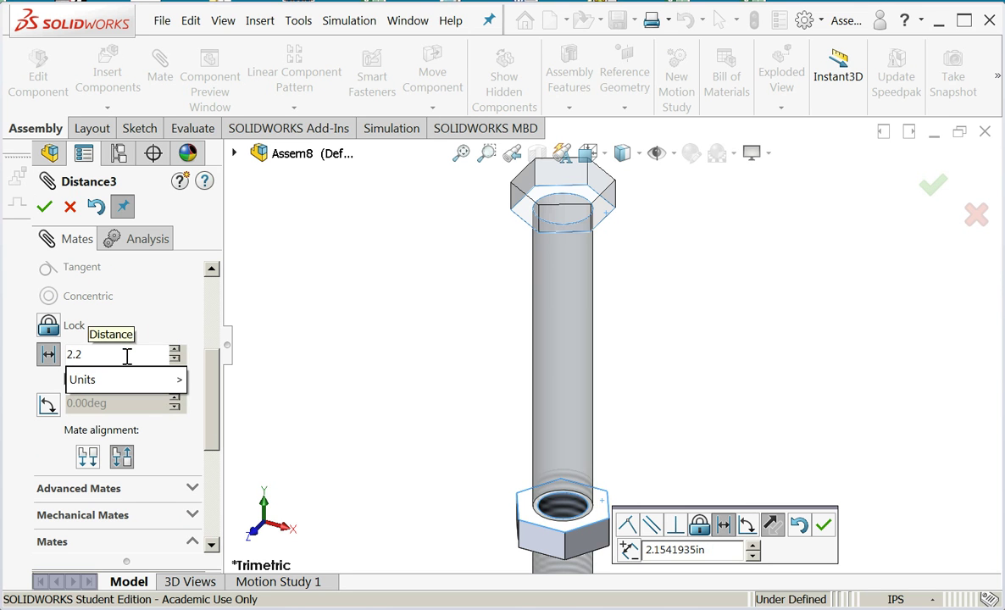
pyautogui.write('5')
pyautogui.press('Return')
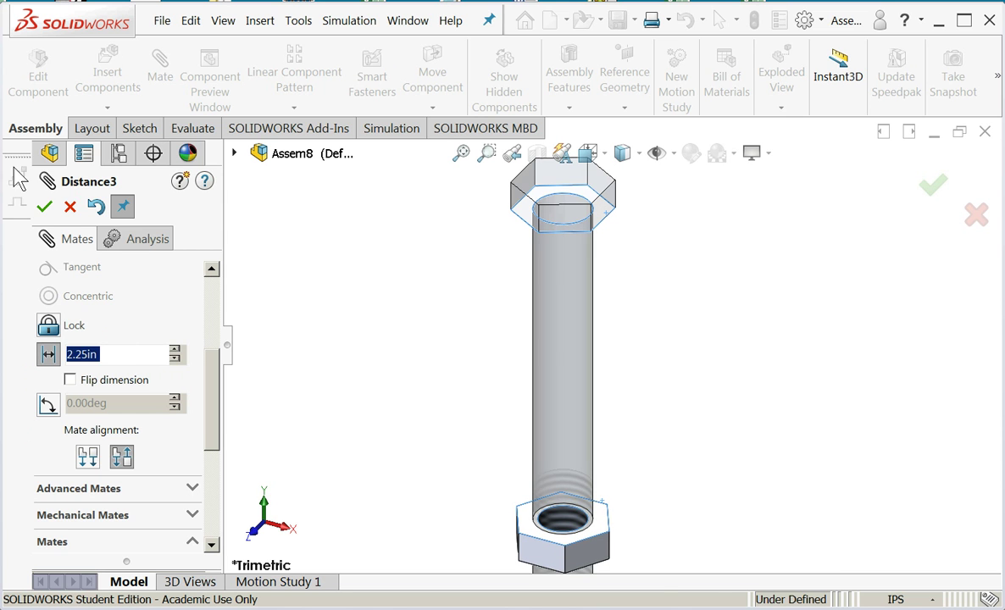
pyautogui.click(43, 205)
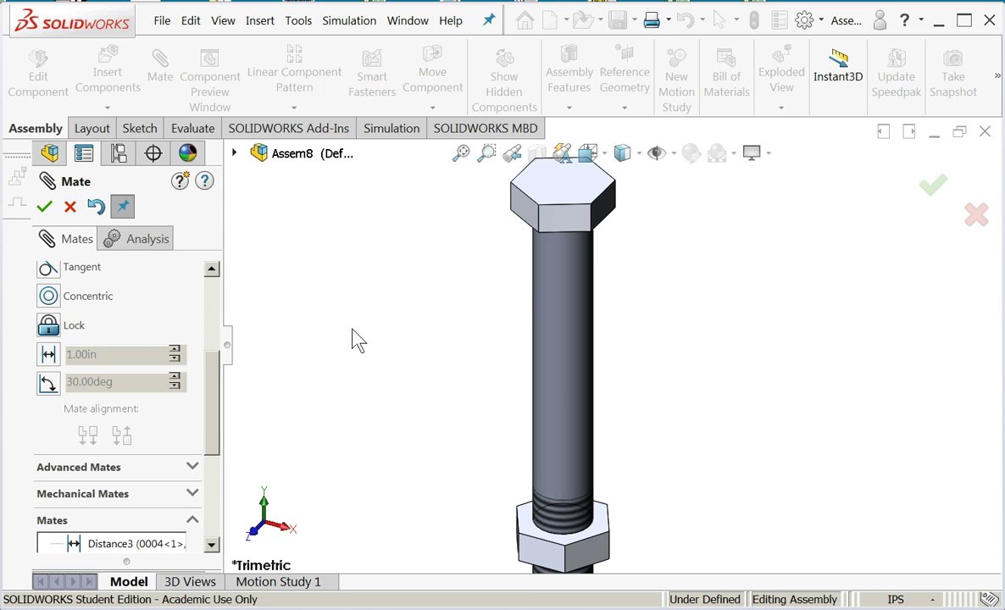
# Step: Close the mate settings and drag the hex nut to spin it about the bolt axis
pyautogui.click(44, 205)
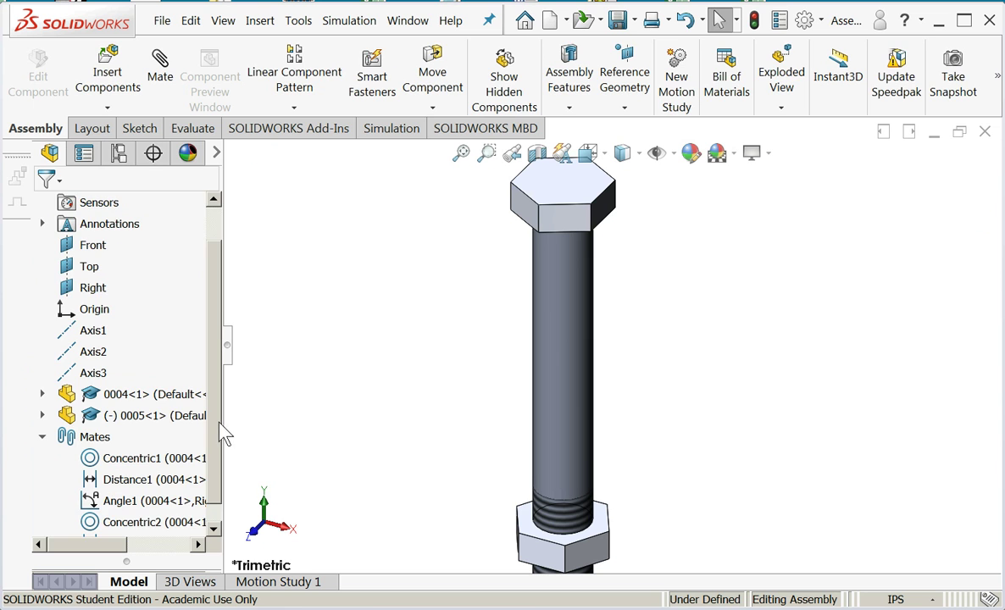
pyautogui.scroll(-1, 217, 433)
pyautogui.moveTo(157, 525)
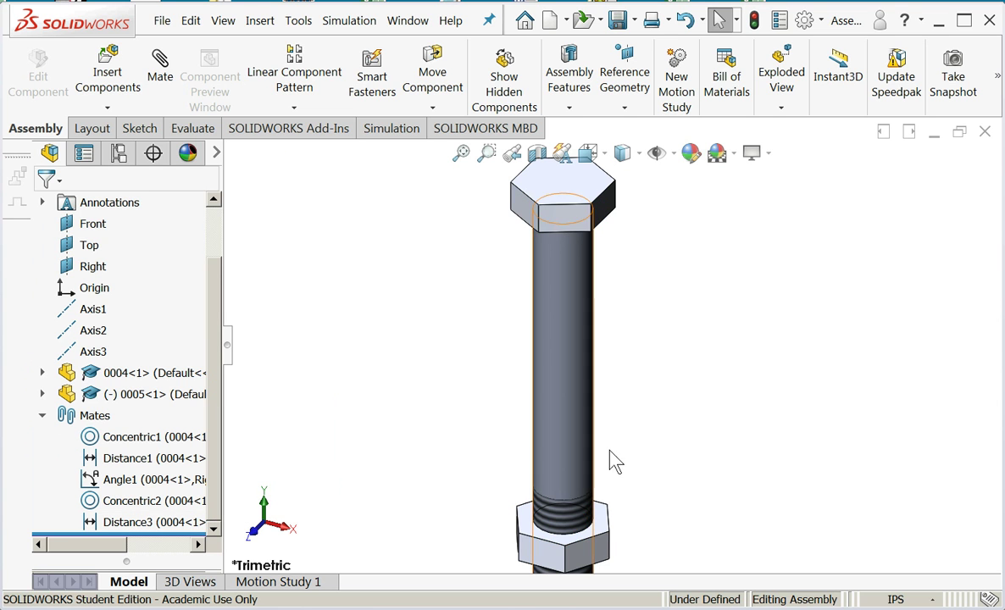
pyautogui.moveTo(614, 557); pyautogui.dragTo(635, 539)
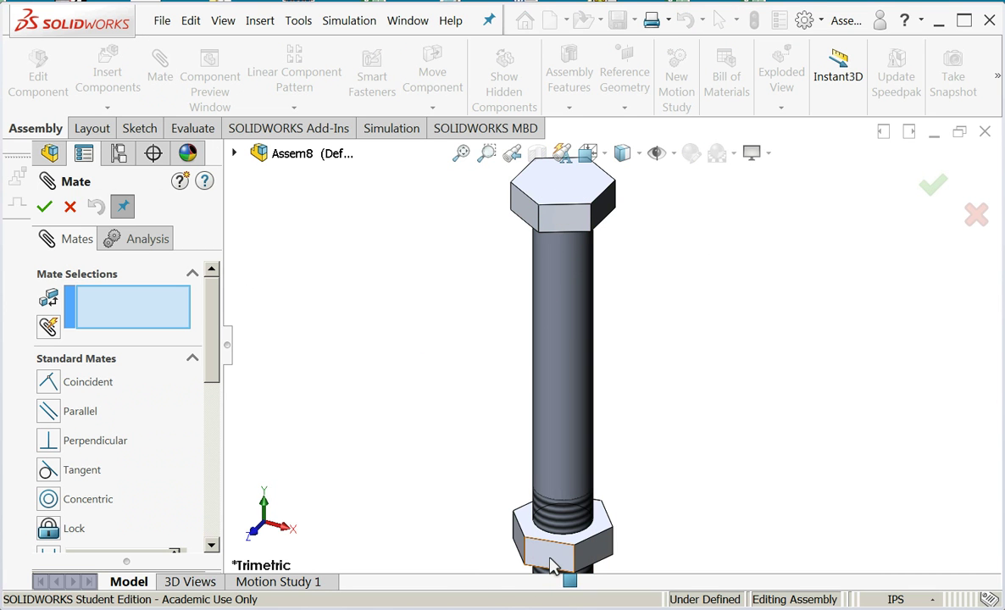
# Step: Mate a nut flat parallel to a bolt-head flat, then zoom to fit and collapse the mates list
pyautogui.click(546, 519)
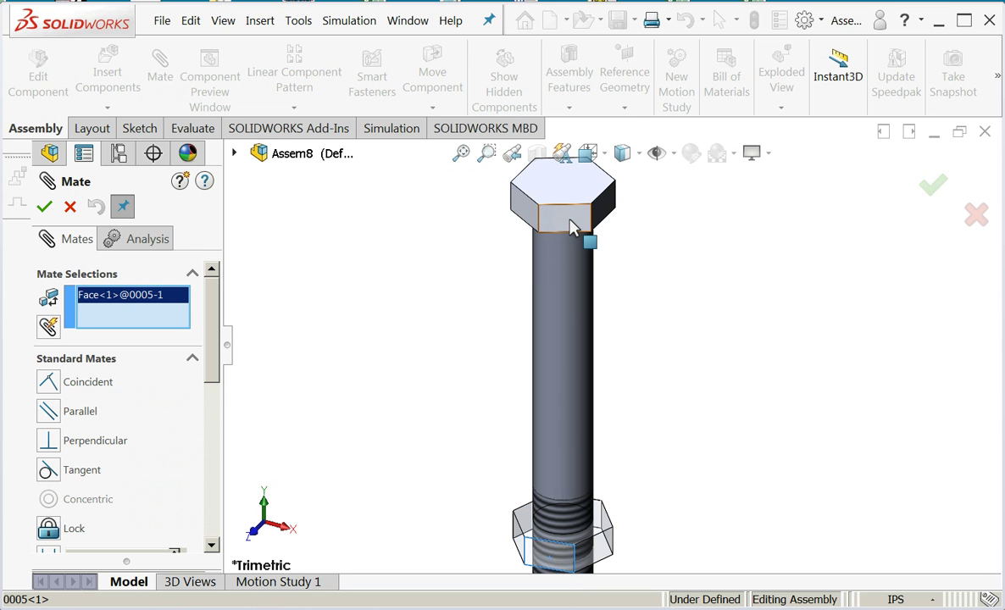
pyautogui.click(570, 217)
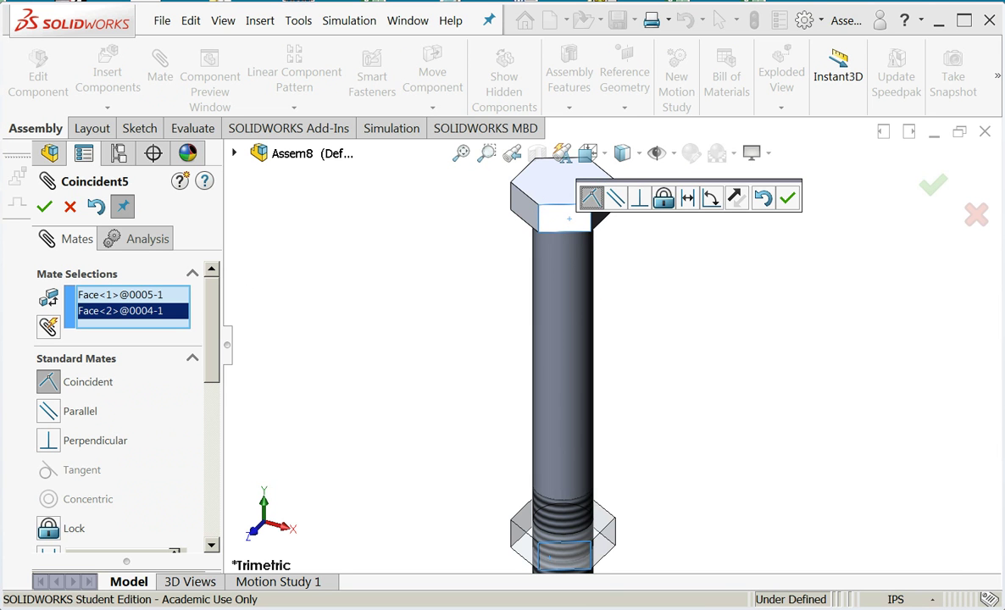
pyautogui.click(71, 408)
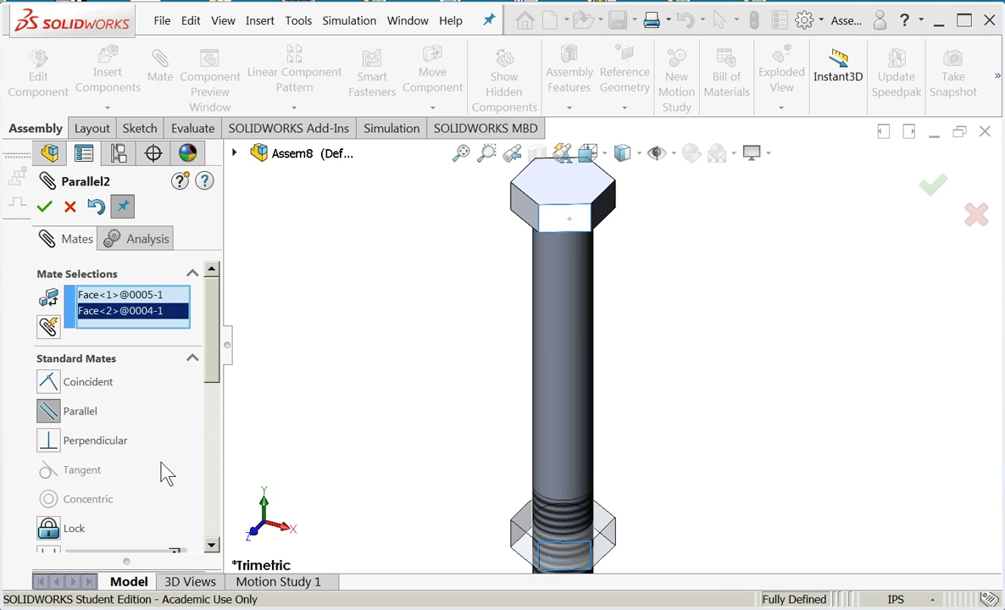
pyautogui.click(46, 208)
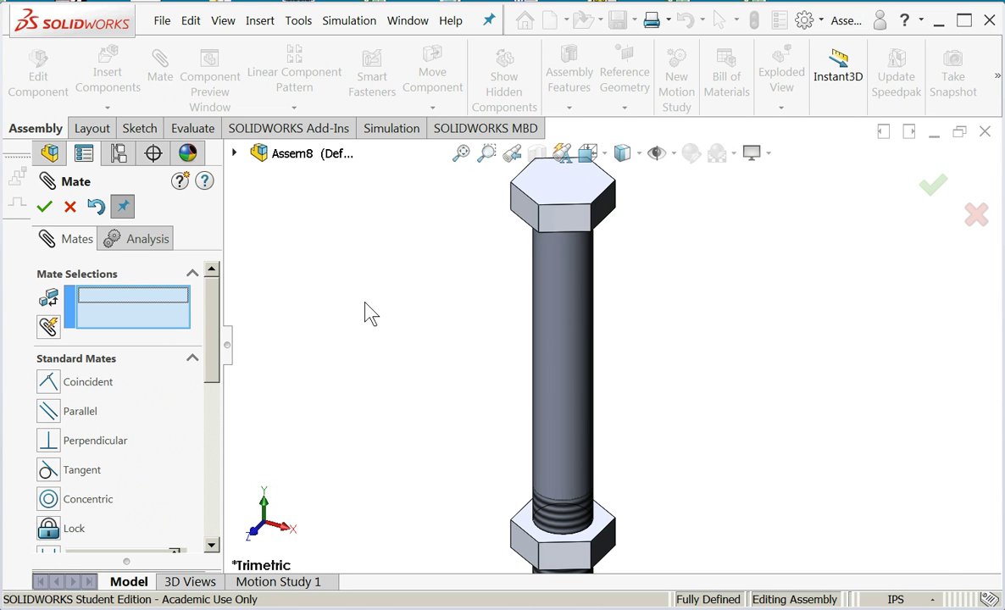
pyautogui.click(44, 207)
pyautogui.press('f')
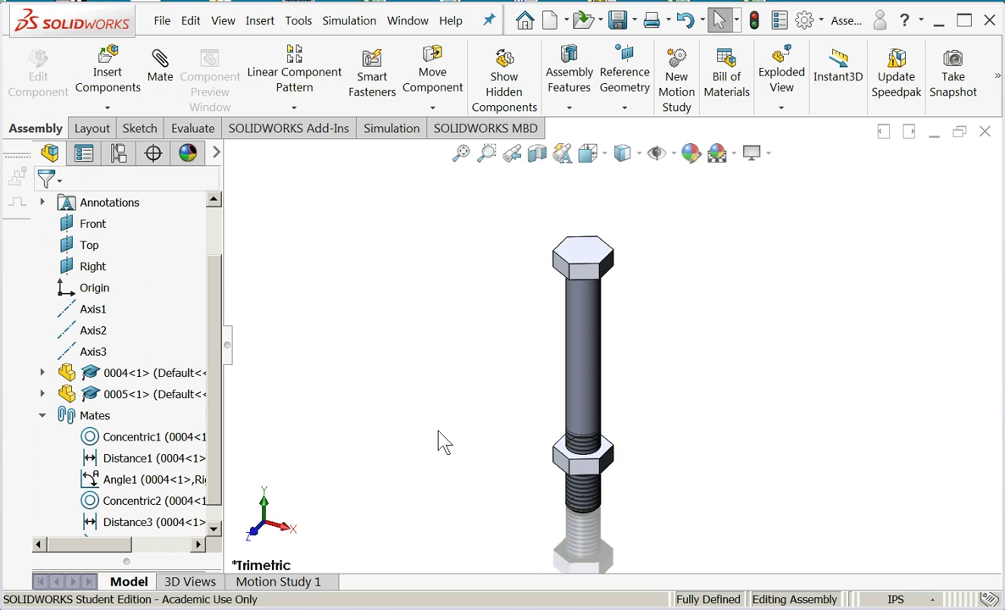
pyautogui.click(43, 415)
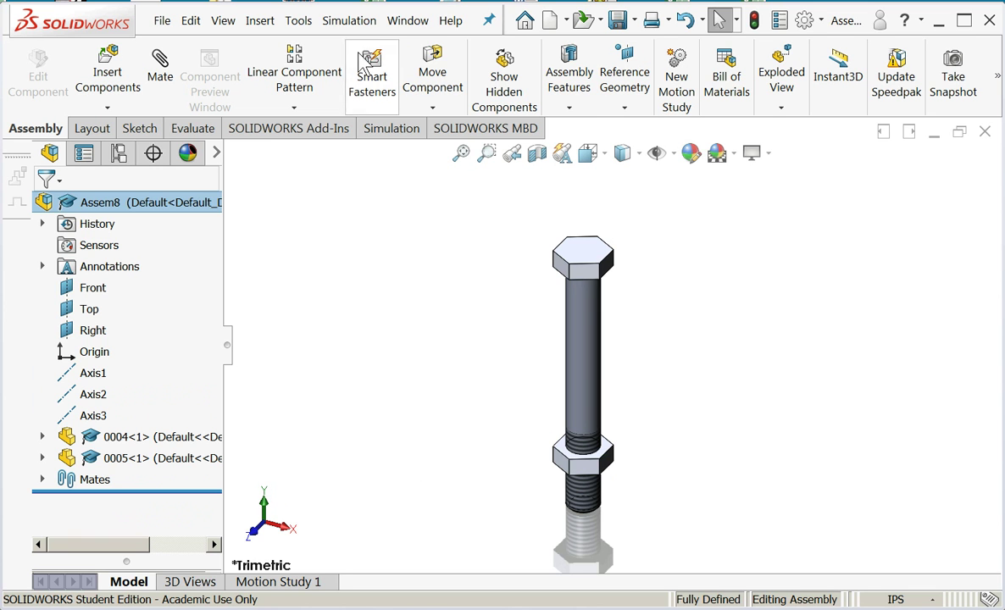
# Step: Insert another copy of 0005.SLDPRT and place it beside the bolt
pyautogui.click(259, 21)
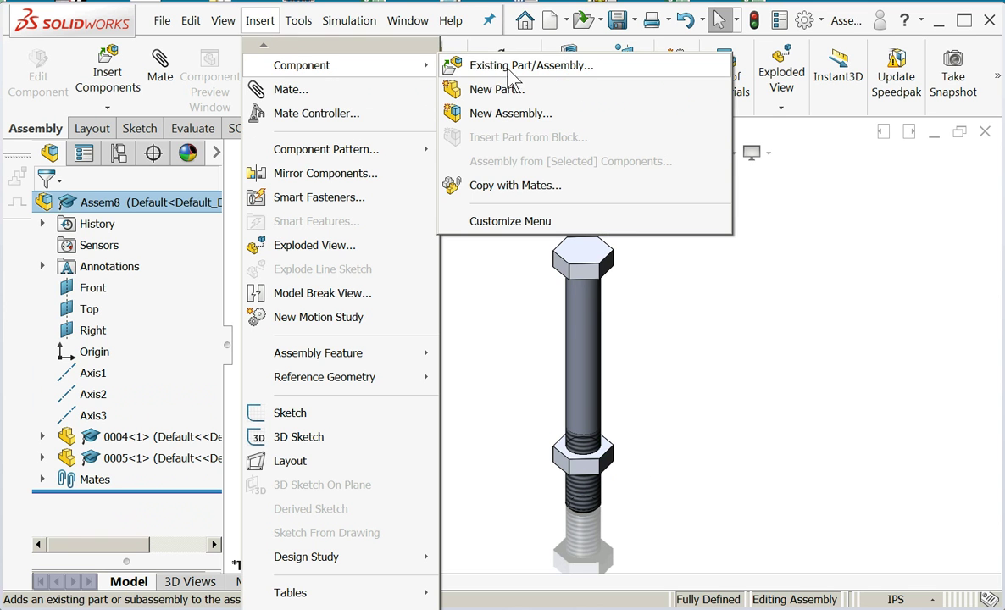
pyautogui.click(506, 69)
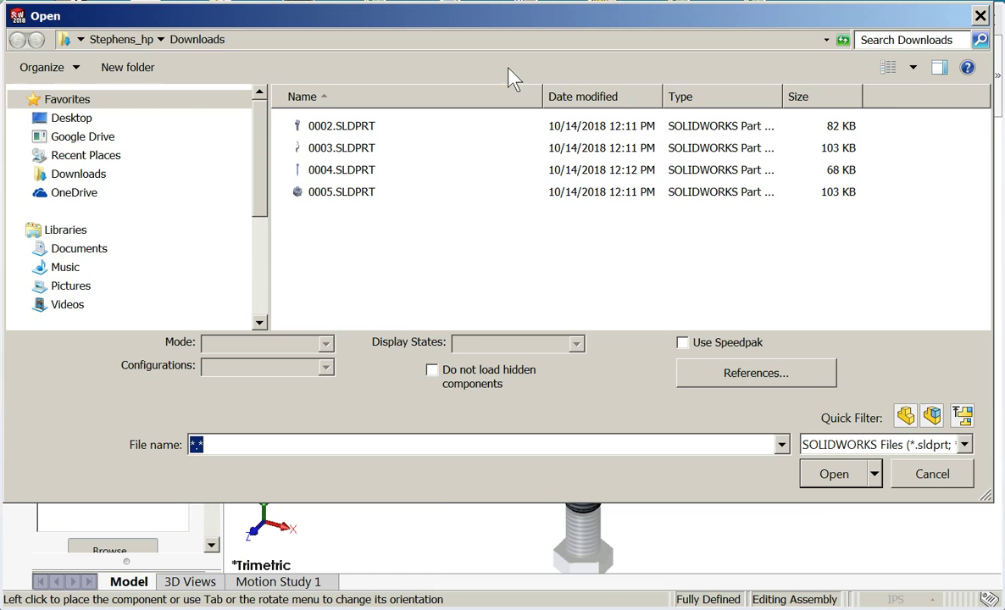
pyautogui.click(341, 193)
pyautogui.click(828, 473)
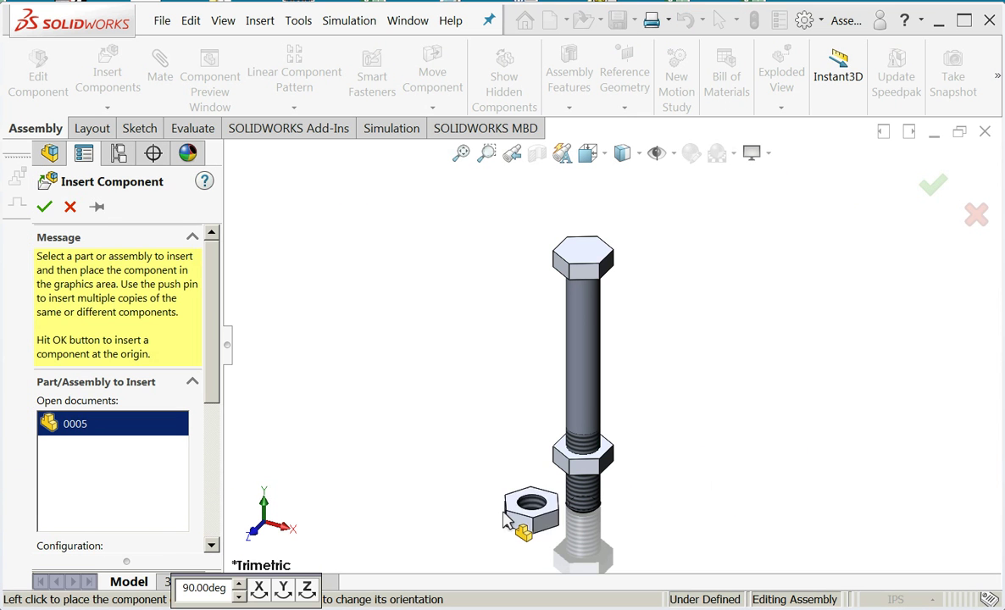
pyautogui.click(487, 515)
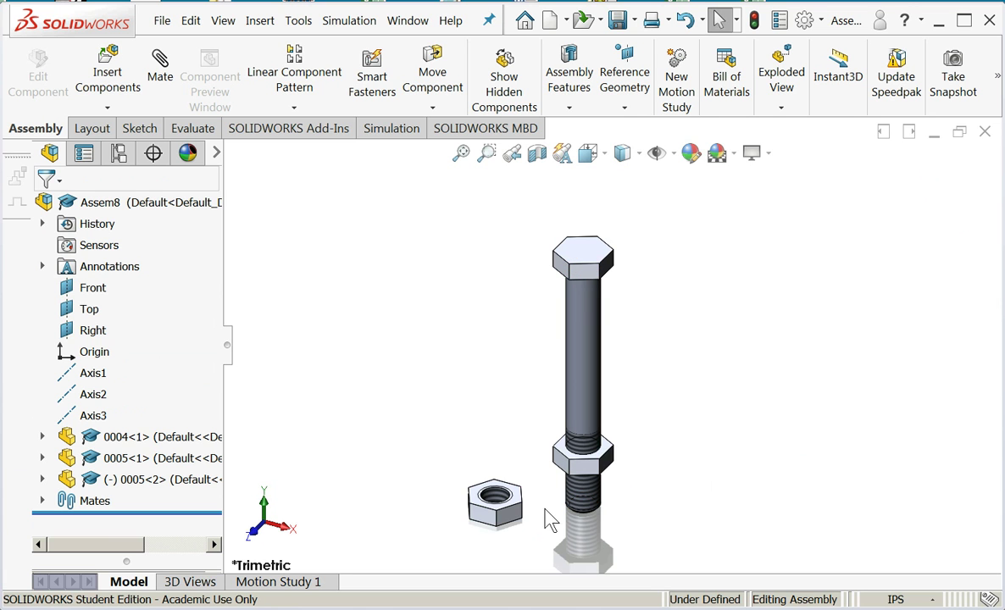
pyautogui.scroll(-5, 521, 508)
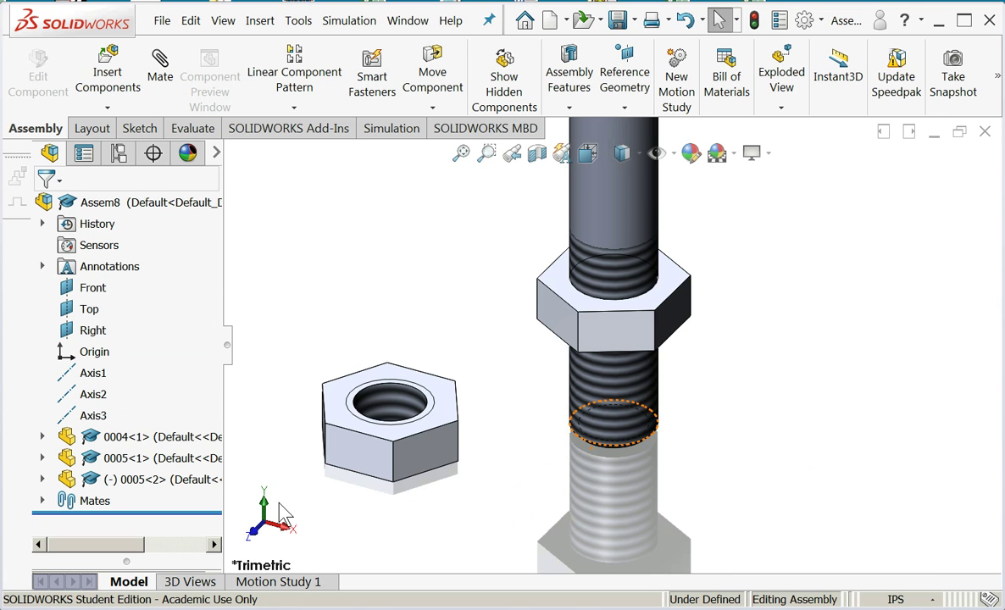
# Step: Add a concentric mate between the second nut's inner hole and the bolt's threaded face
pyautogui.click(159, 68)
pyautogui.click(361, 364)
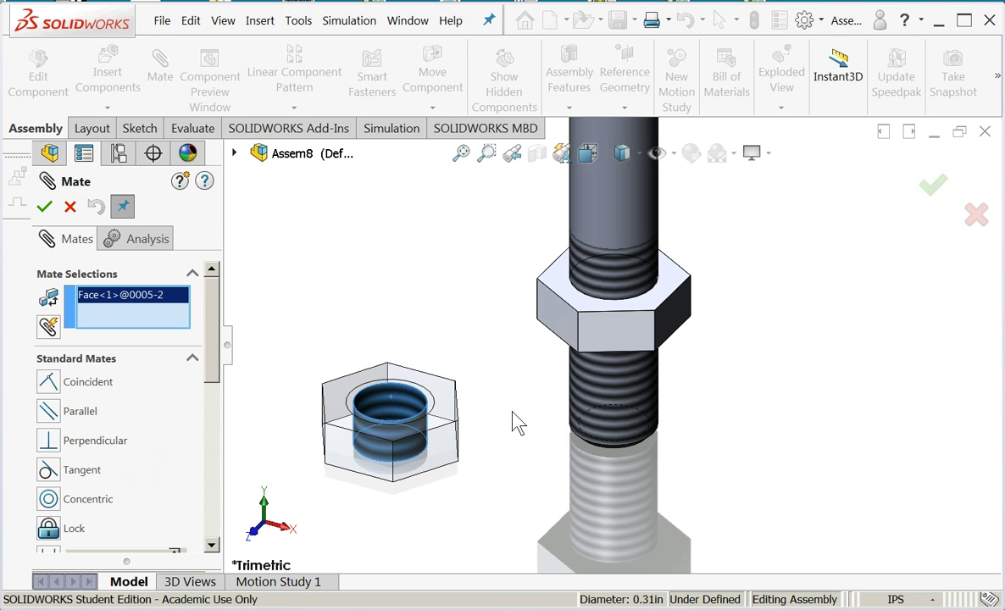
pyautogui.click(621, 424)
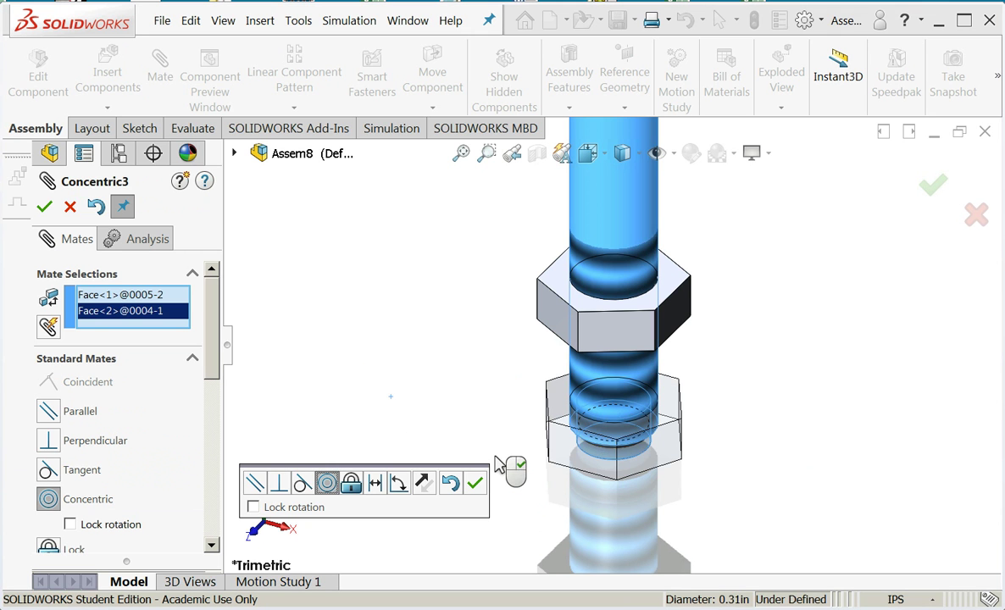
pyautogui.click(474, 483)
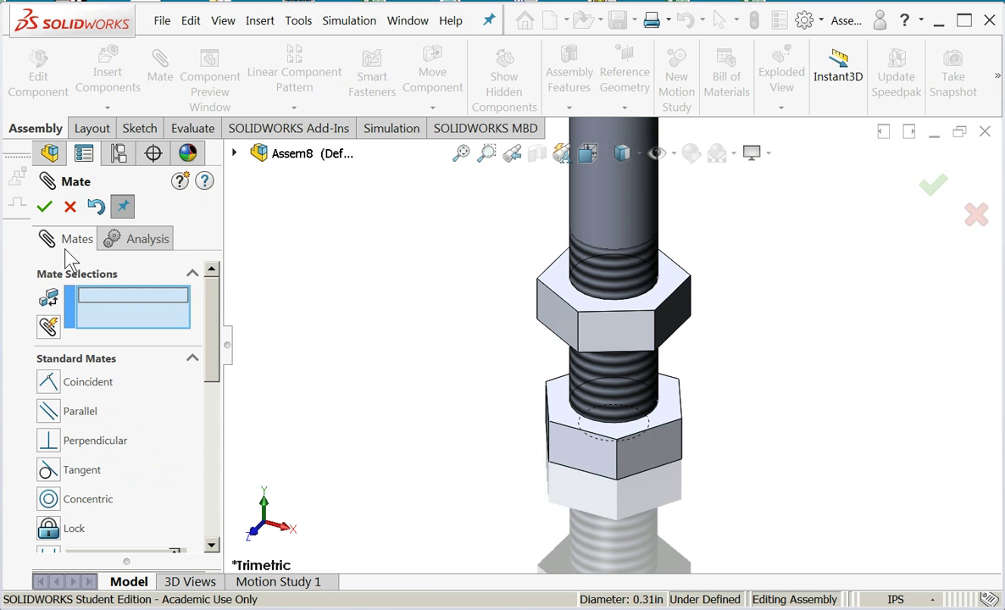
pyautogui.click(44, 207)
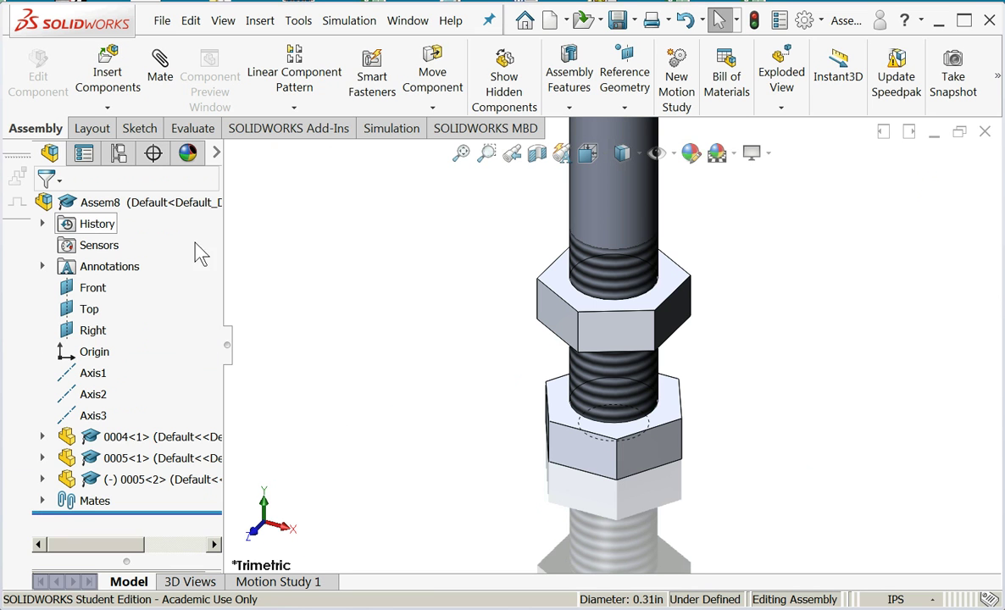
# Step: Mate the second nut's flat parallel to the first nut's flat, then drag it down the shank
pyautogui.click(161, 79)
pyautogui.click(644, 428)
pyautogui.click(618, 341)
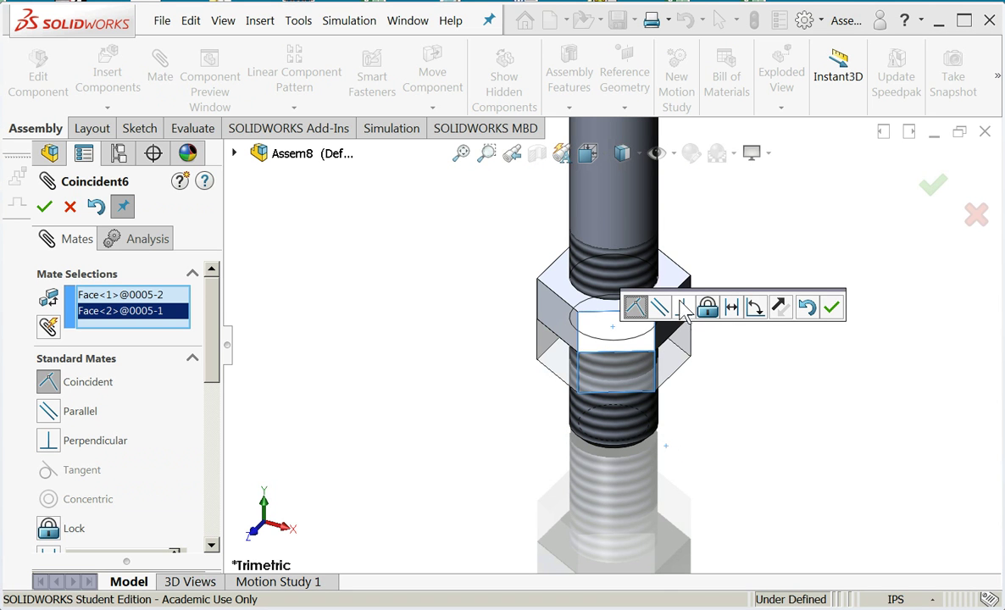
pyautogui.click(659, 309)
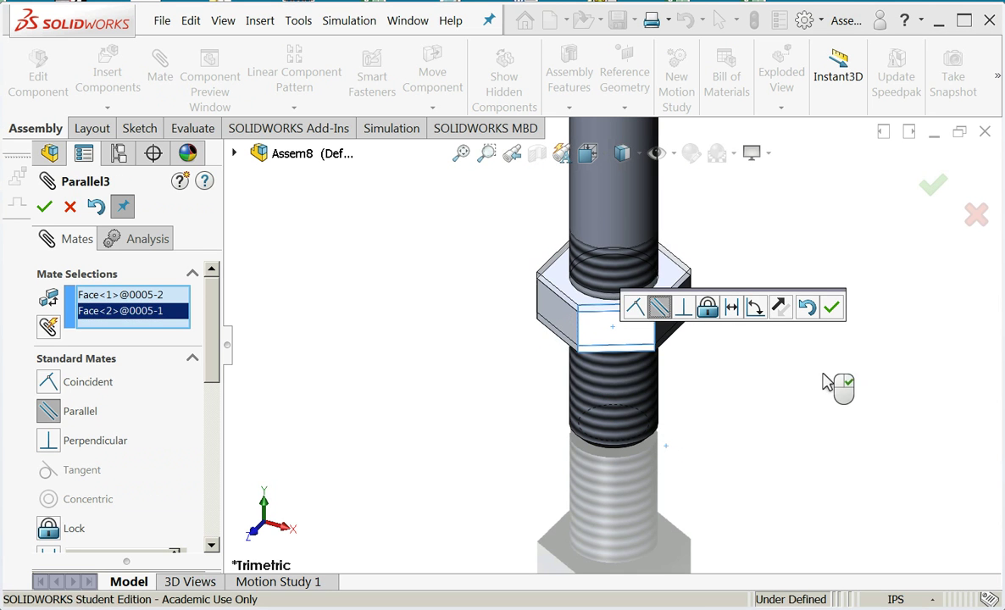
pyautogui.click(830, 308)
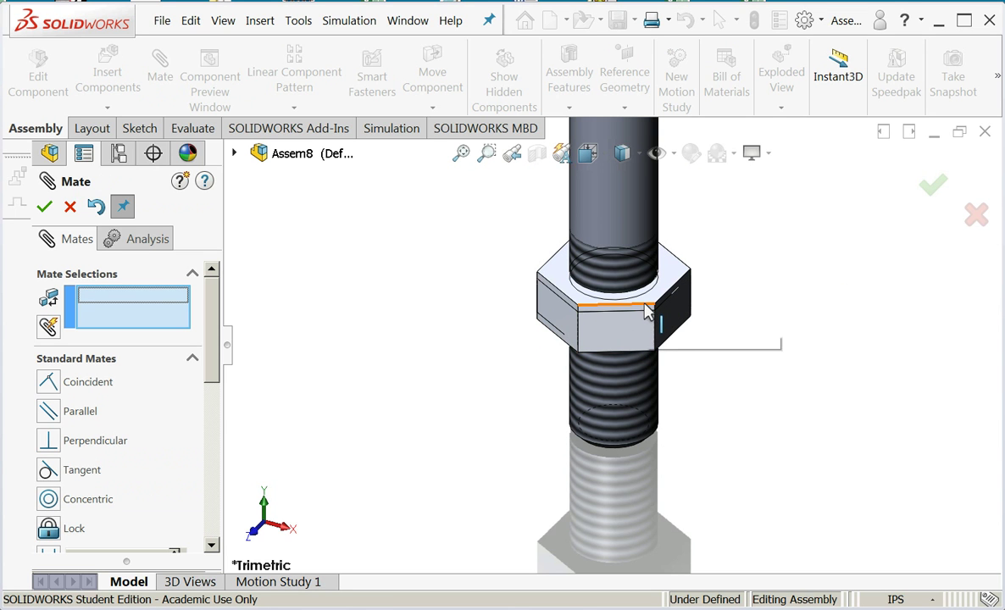
pyautogui.moveTo(652, 362); pyautogui.dragTo(658, 441)
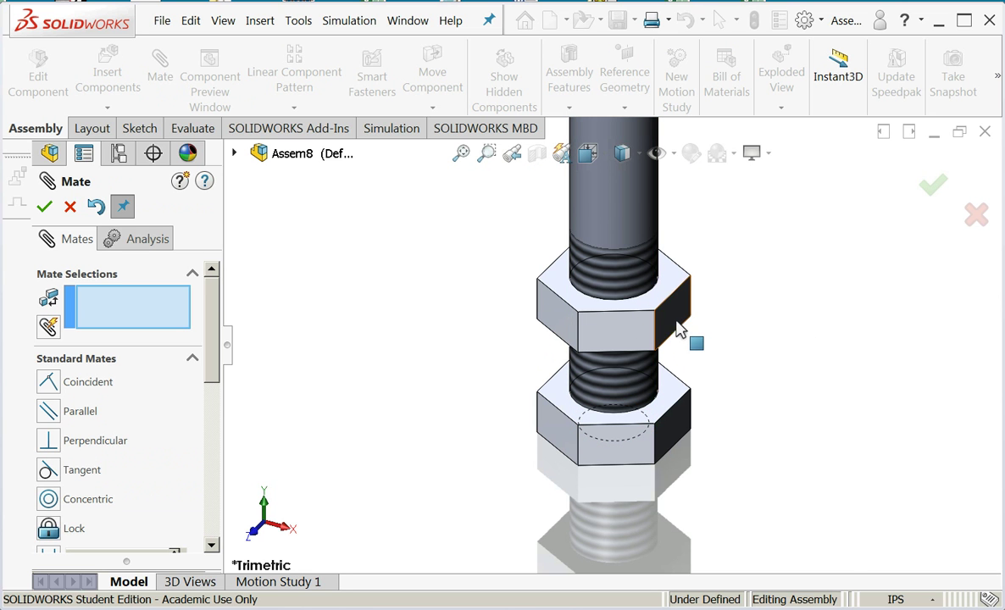
# Step: Add a 0.5 in distance mate between the first nut's bottom face and the second nut's top face
pyautogui.rightClick(680, 332)
pyautogui.click(722, 406)
pyautogui.click(786, 441)
pyautogui.click(675, 405)
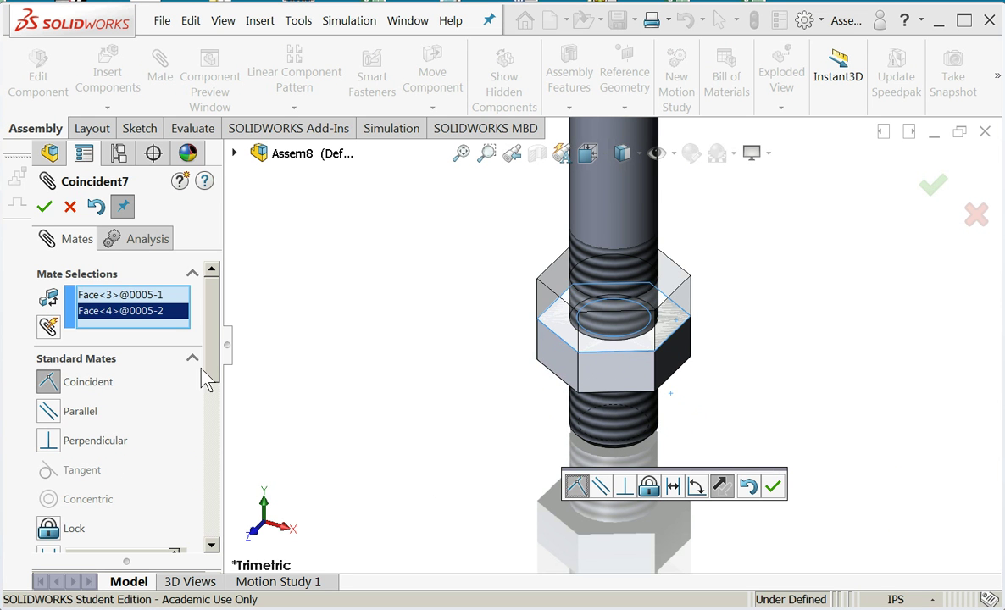
pyautogui.moveTo(212, 337); pyautogui.dragTo(206, 394)
pyautogui.click(49, 382)
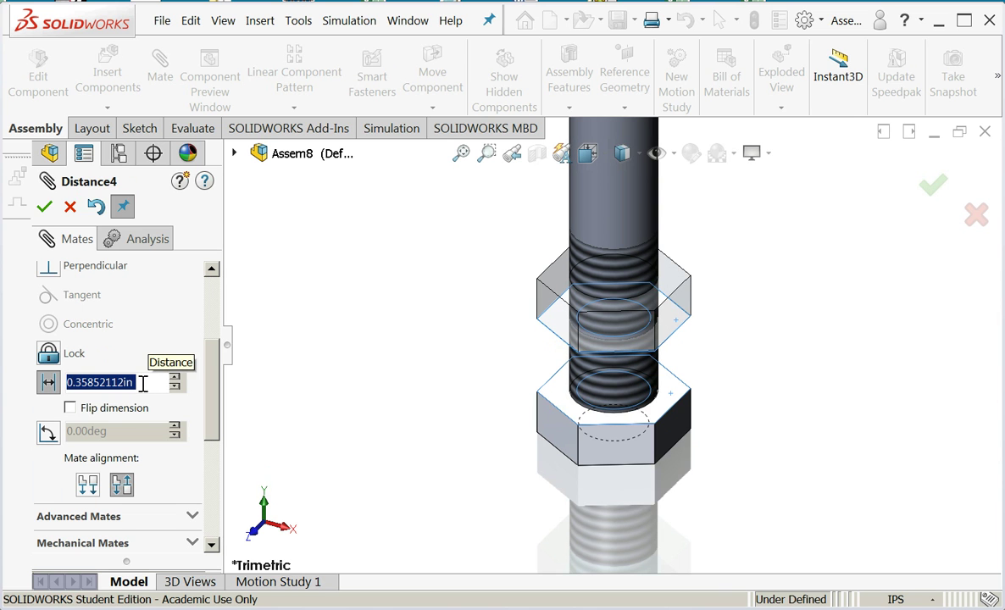
pyautogui.write('.5')
pyautogui.press('Return')
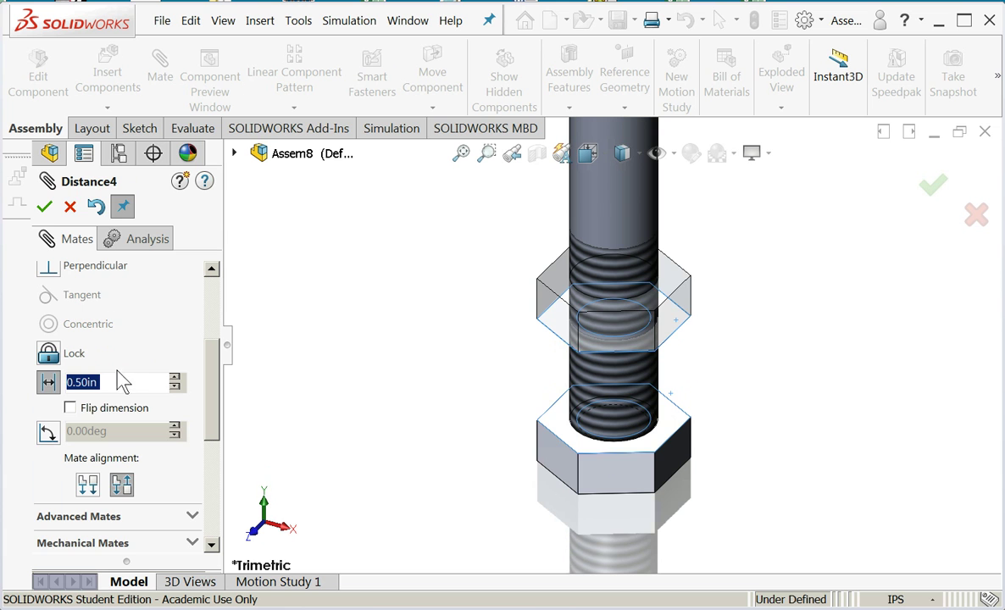
pyautogui.click(44, 207)
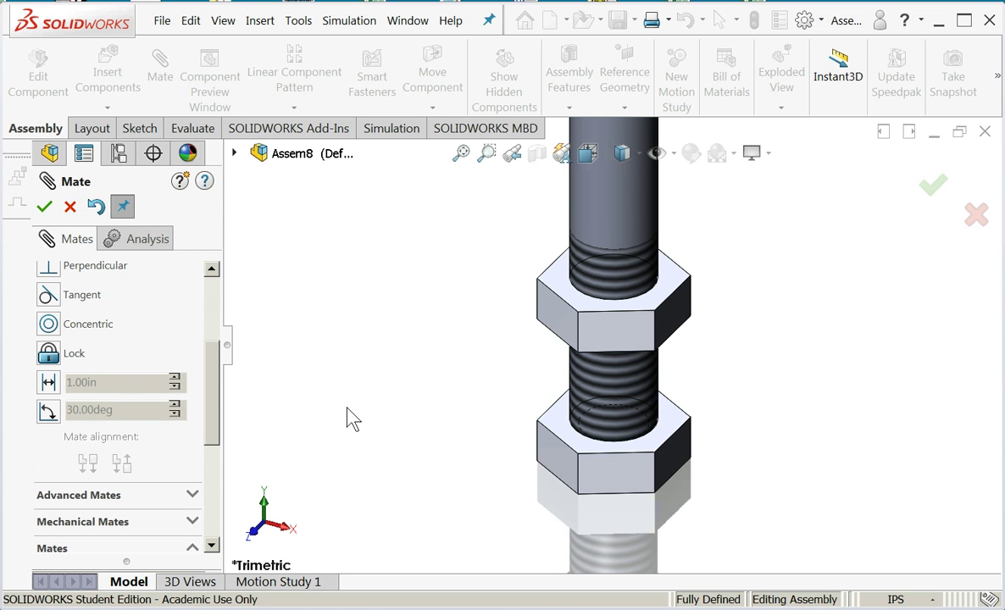
pyautogui.click(44, 207)
# Step: Zoom to fit the assembly and shift the view to show the bolt tip
pyautogui.press('f')
pyautogui.scroll(5, 628, 296)
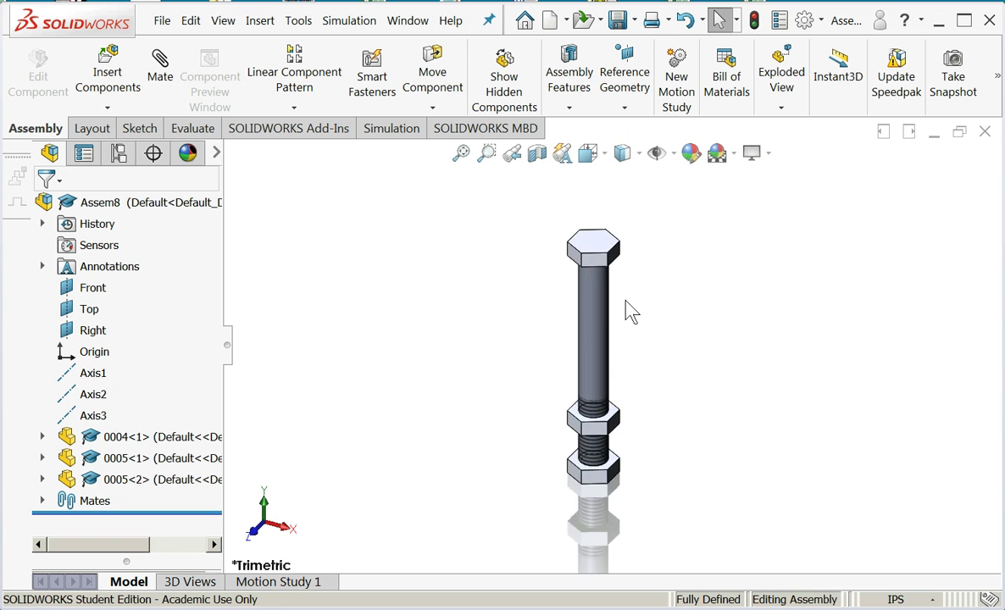
pyautogui.keyDown('ctrl'); pyautogui.moveTo(630, 514); pyautogui.dragTo(629, 504, button='middle'); pyautogui.keyUp('ctrl')
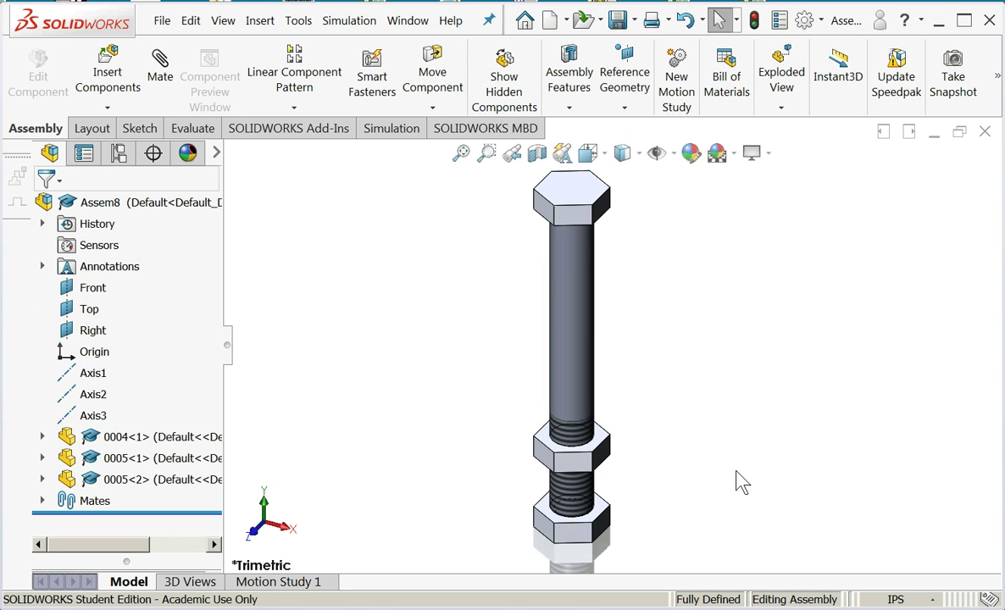